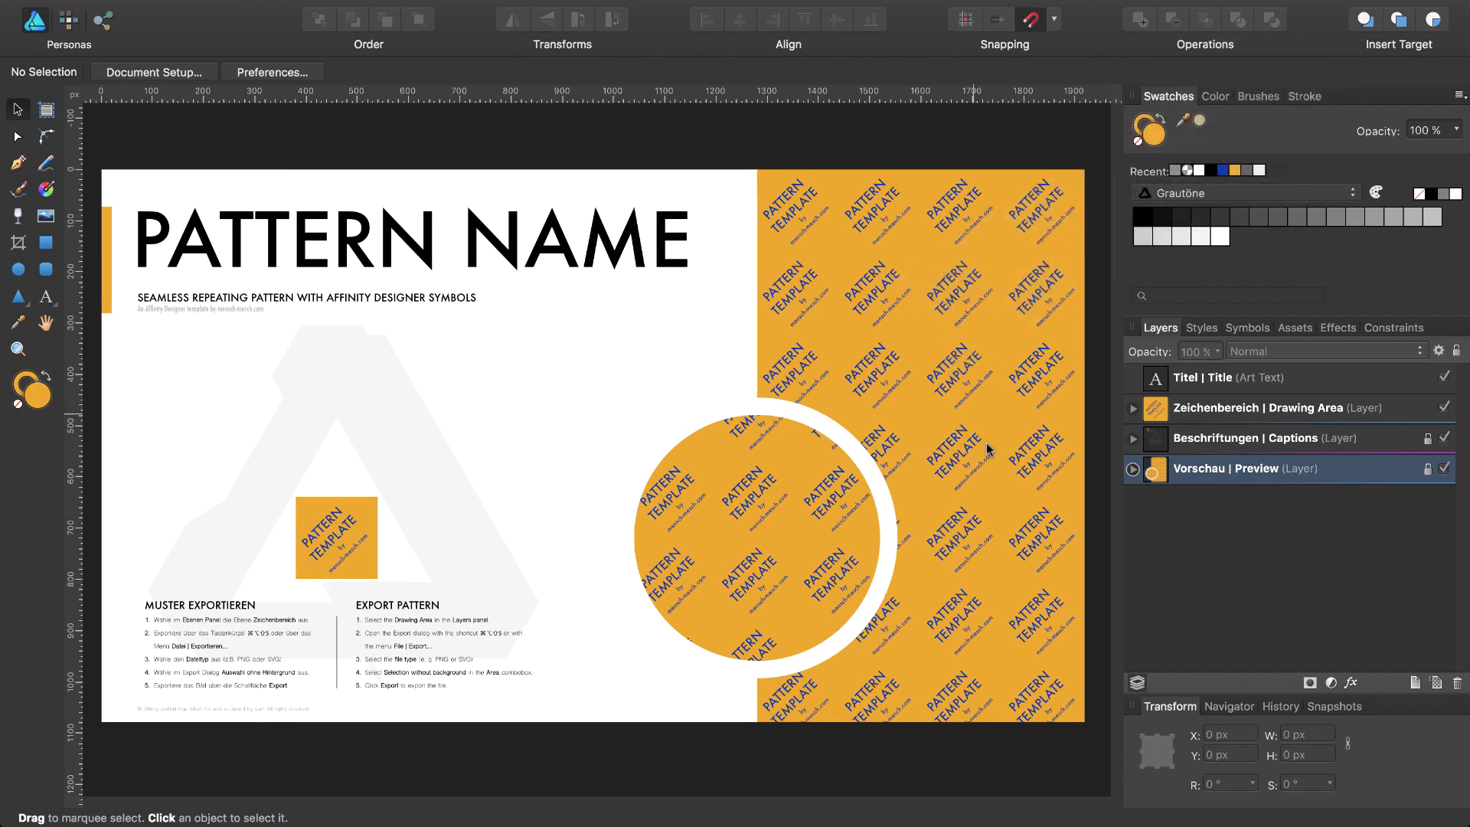
Replace the template title 'PATTERN NAME' with 'GINGHAM II'.
click(1191, 376)
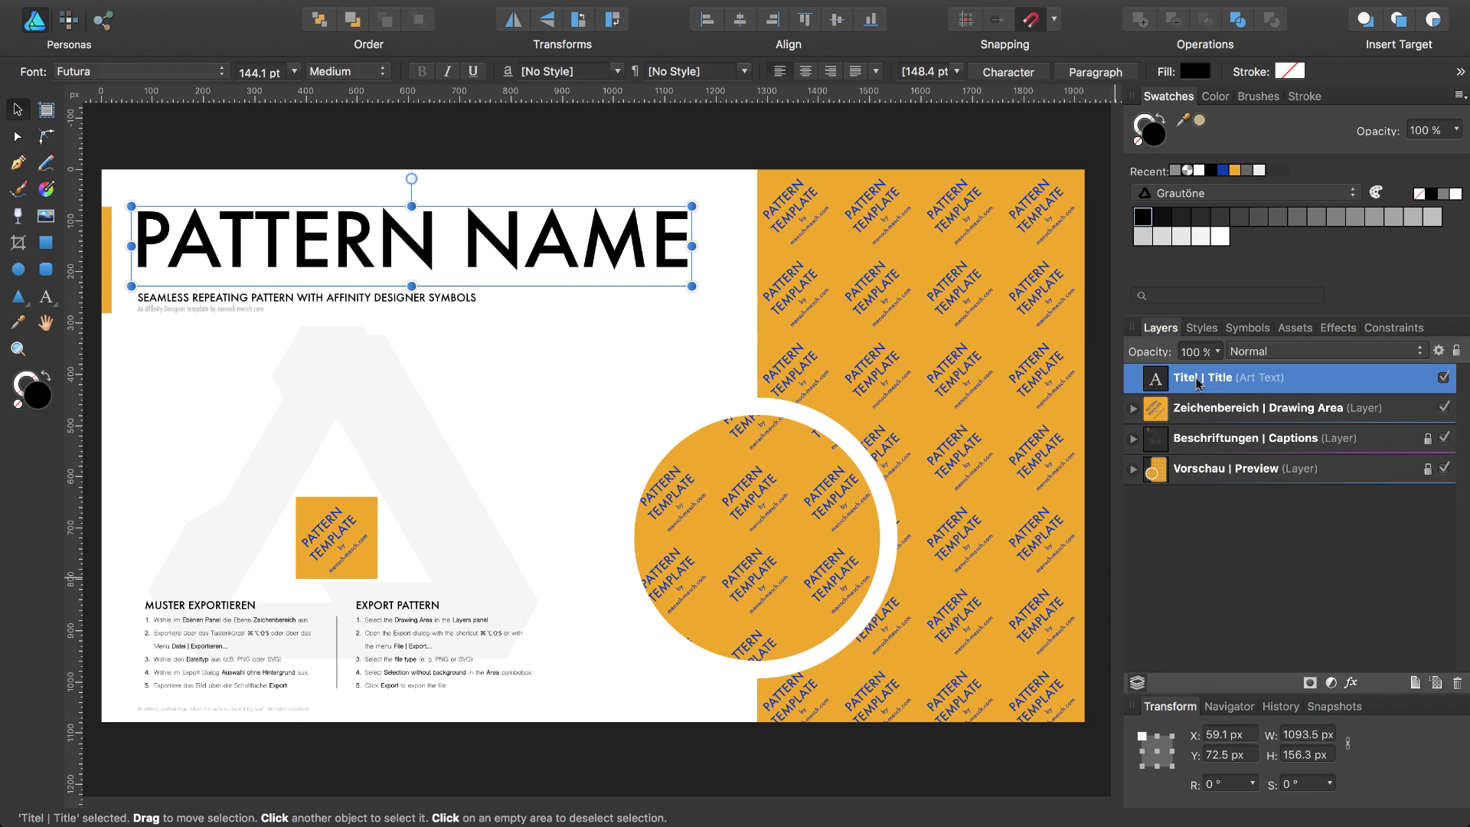
key(t)
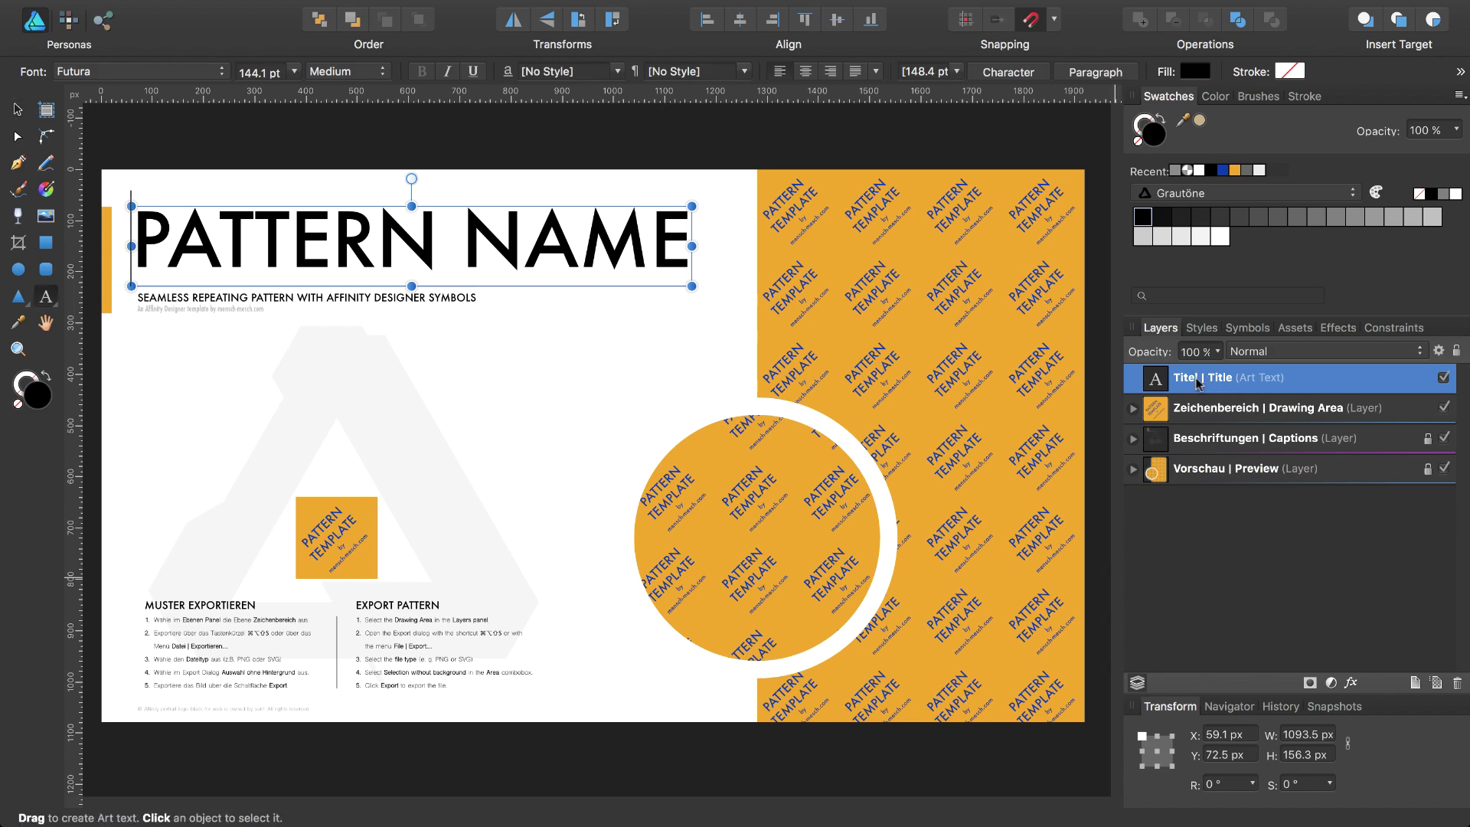
triple_click(405, 257)
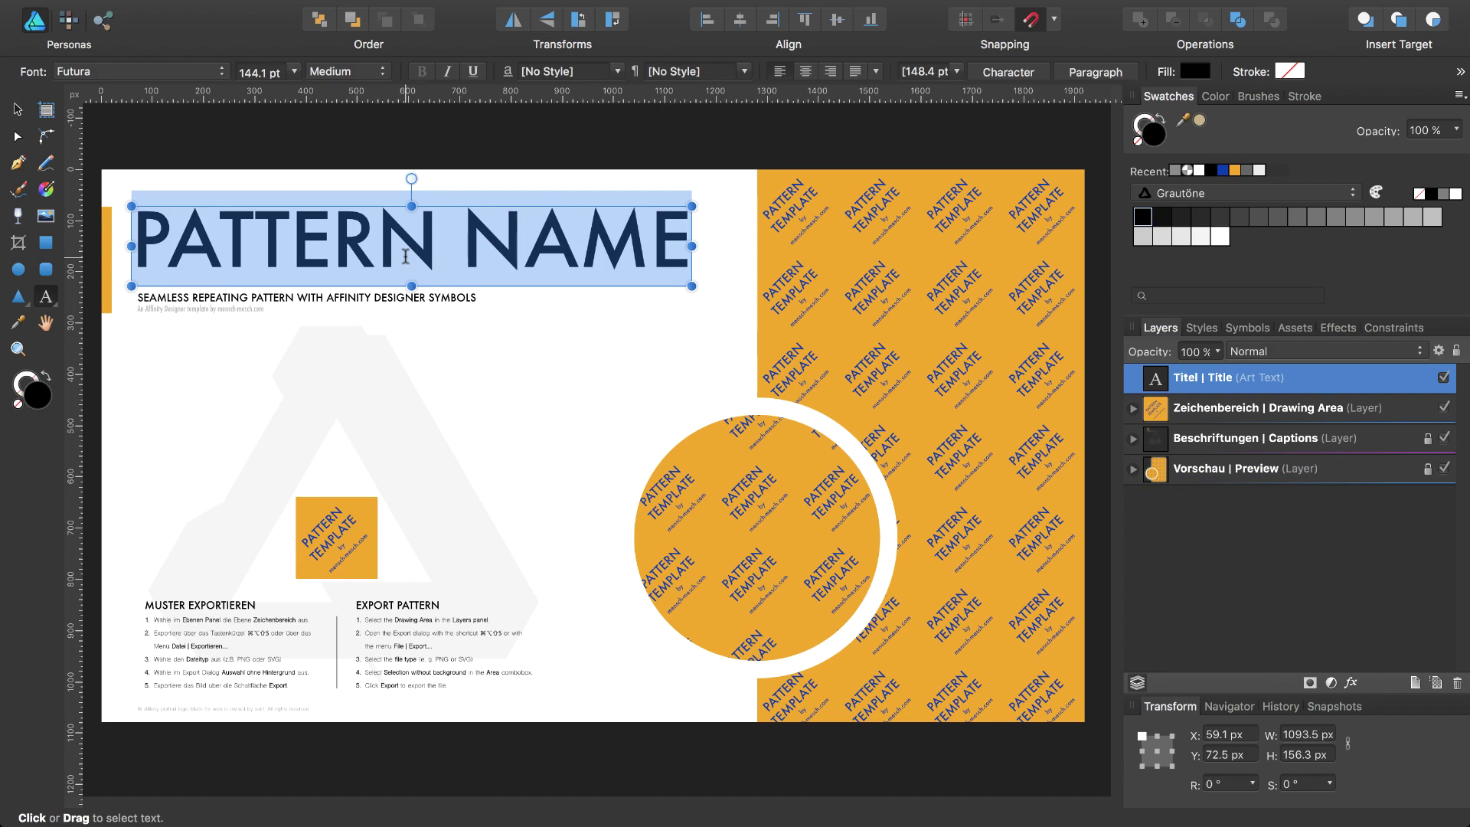
text(GIN)
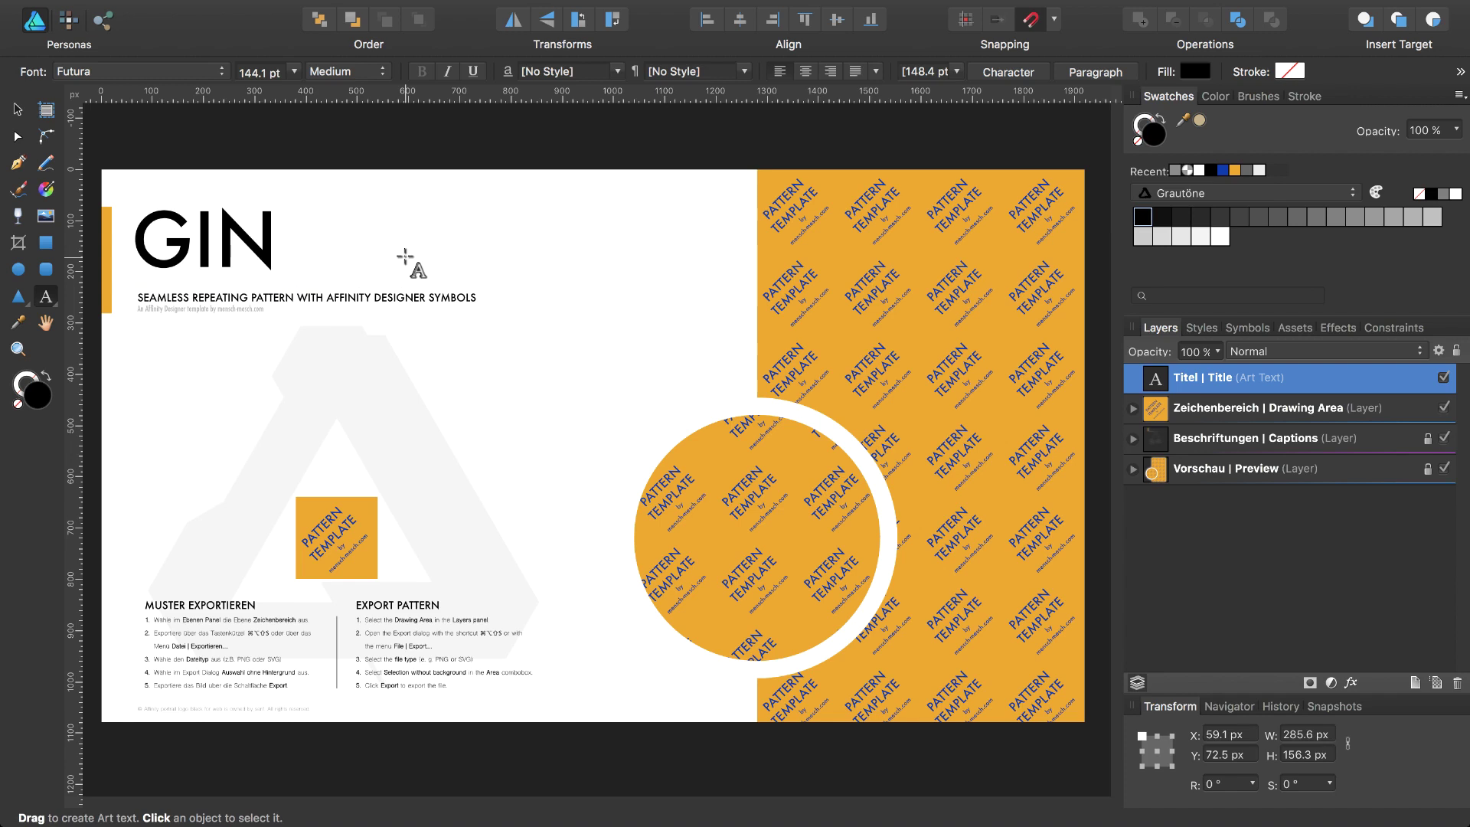
text(GHAM)
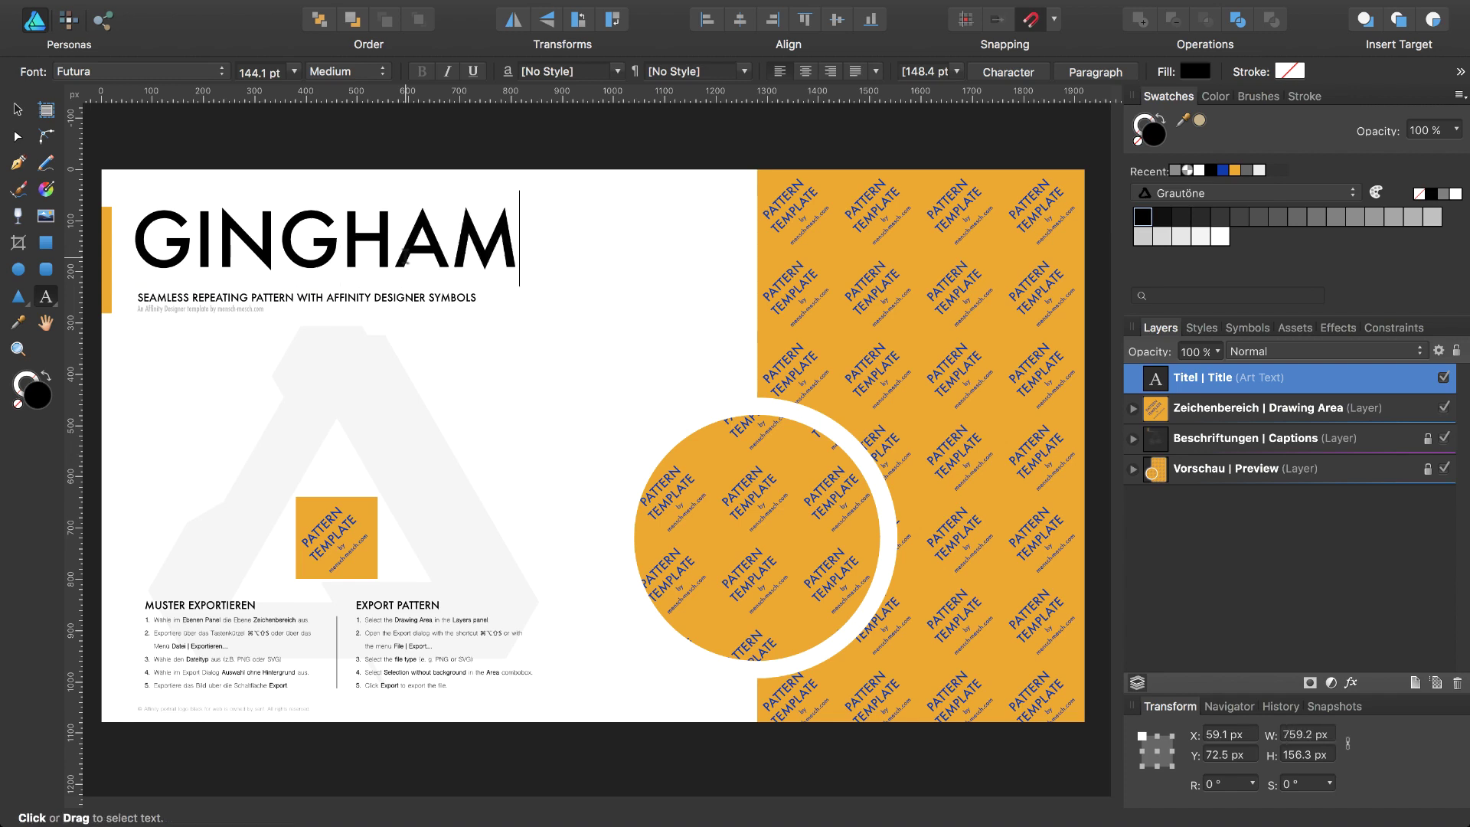
text( II)
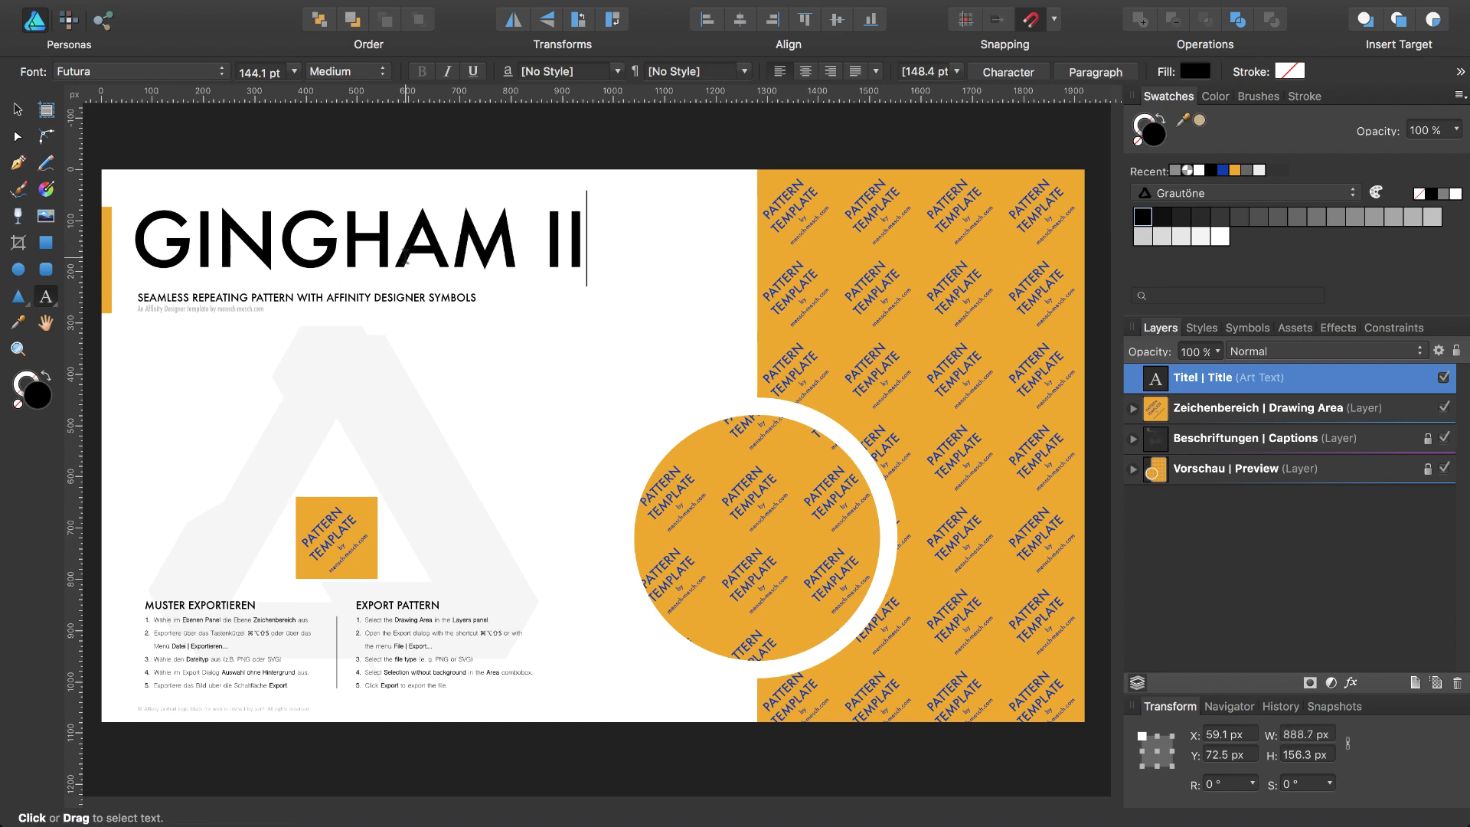
key(Escape)
key(Escape)
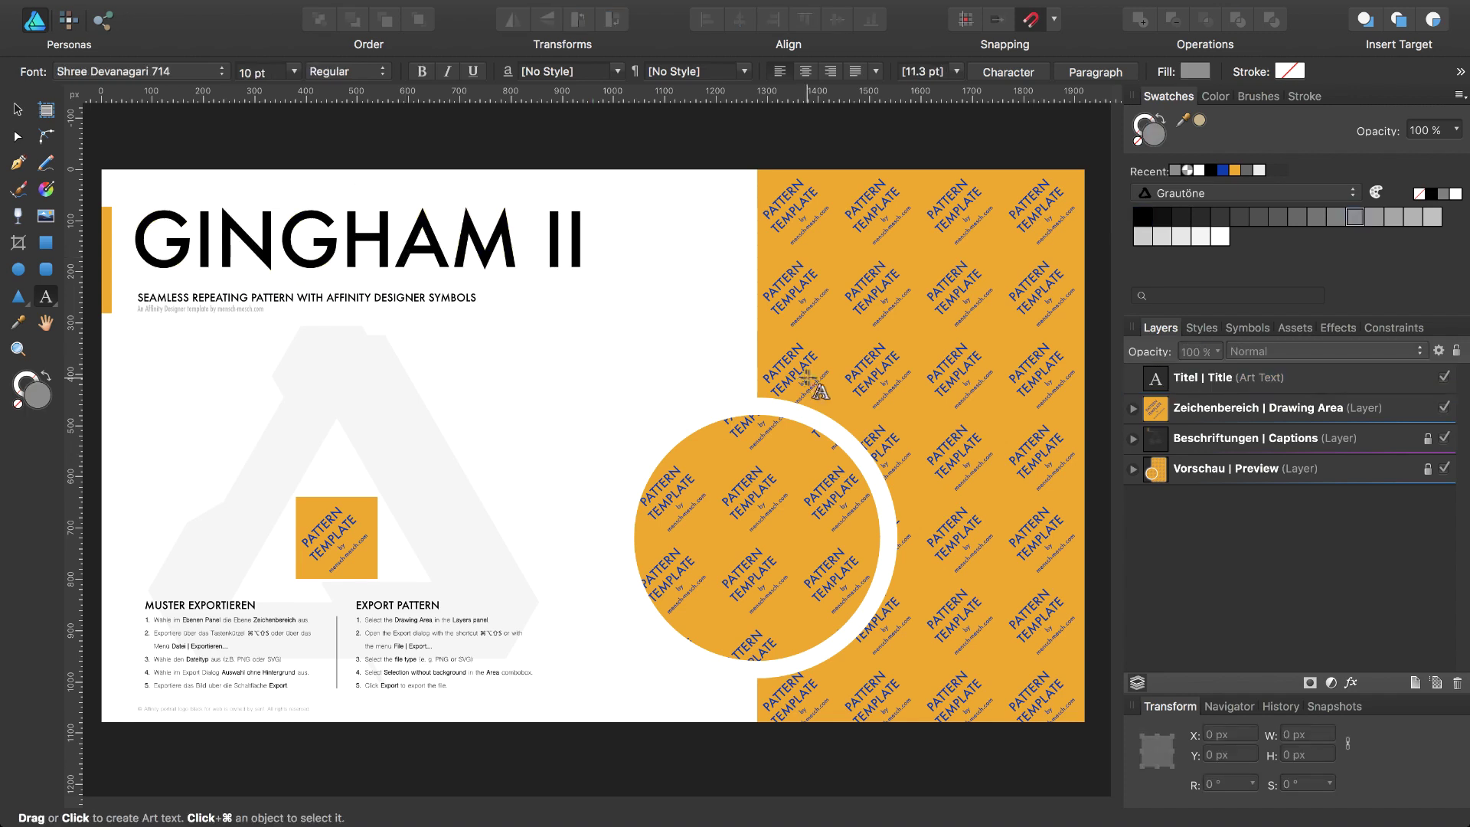
Zoom to the pattern tile and hide its PATTERN TEMPLATE text layer inside Symbol > Rectangle.
click(1163, 411)
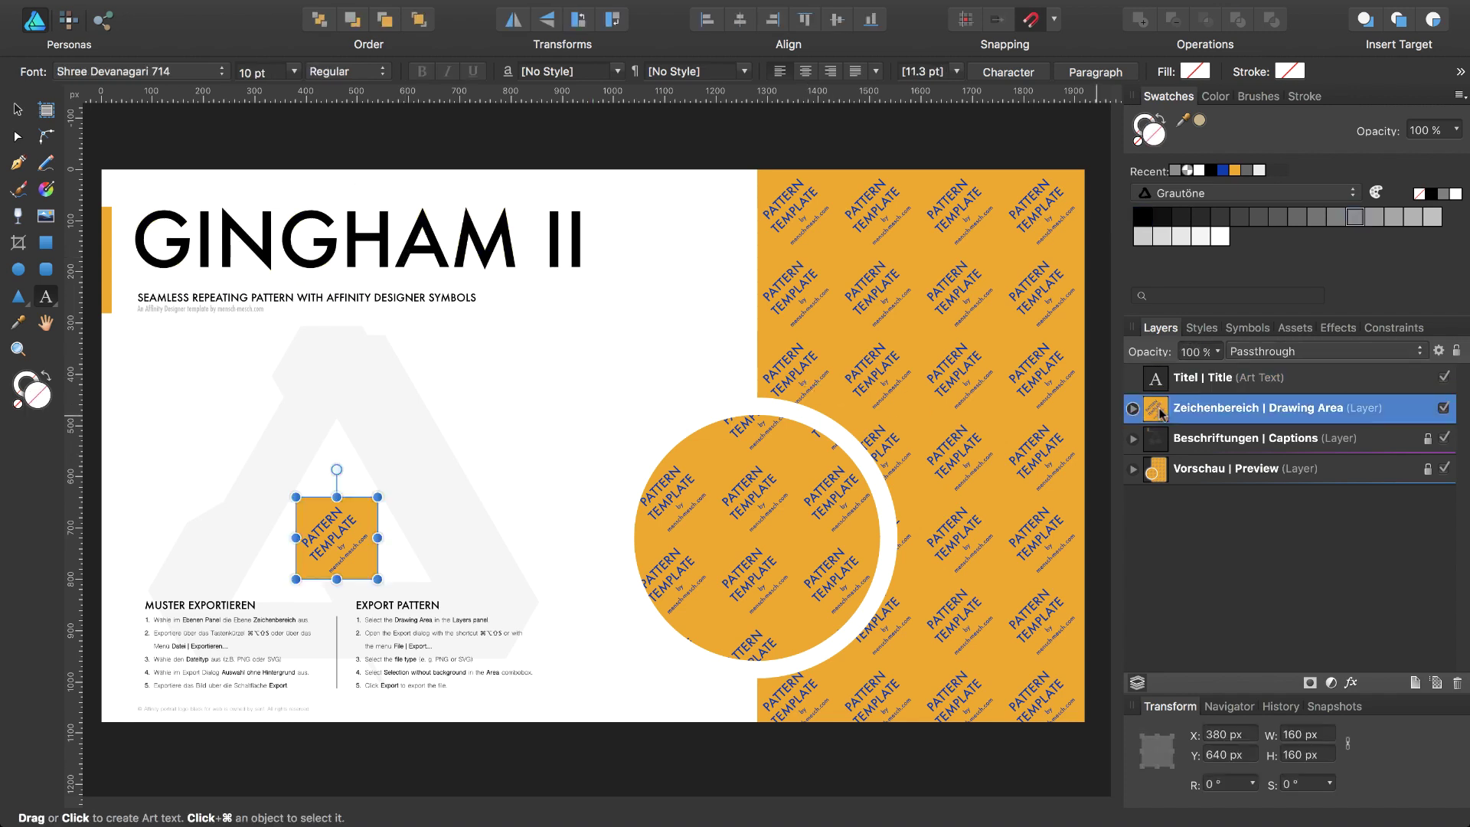
key(super+alt+0)
click(1132, 409)
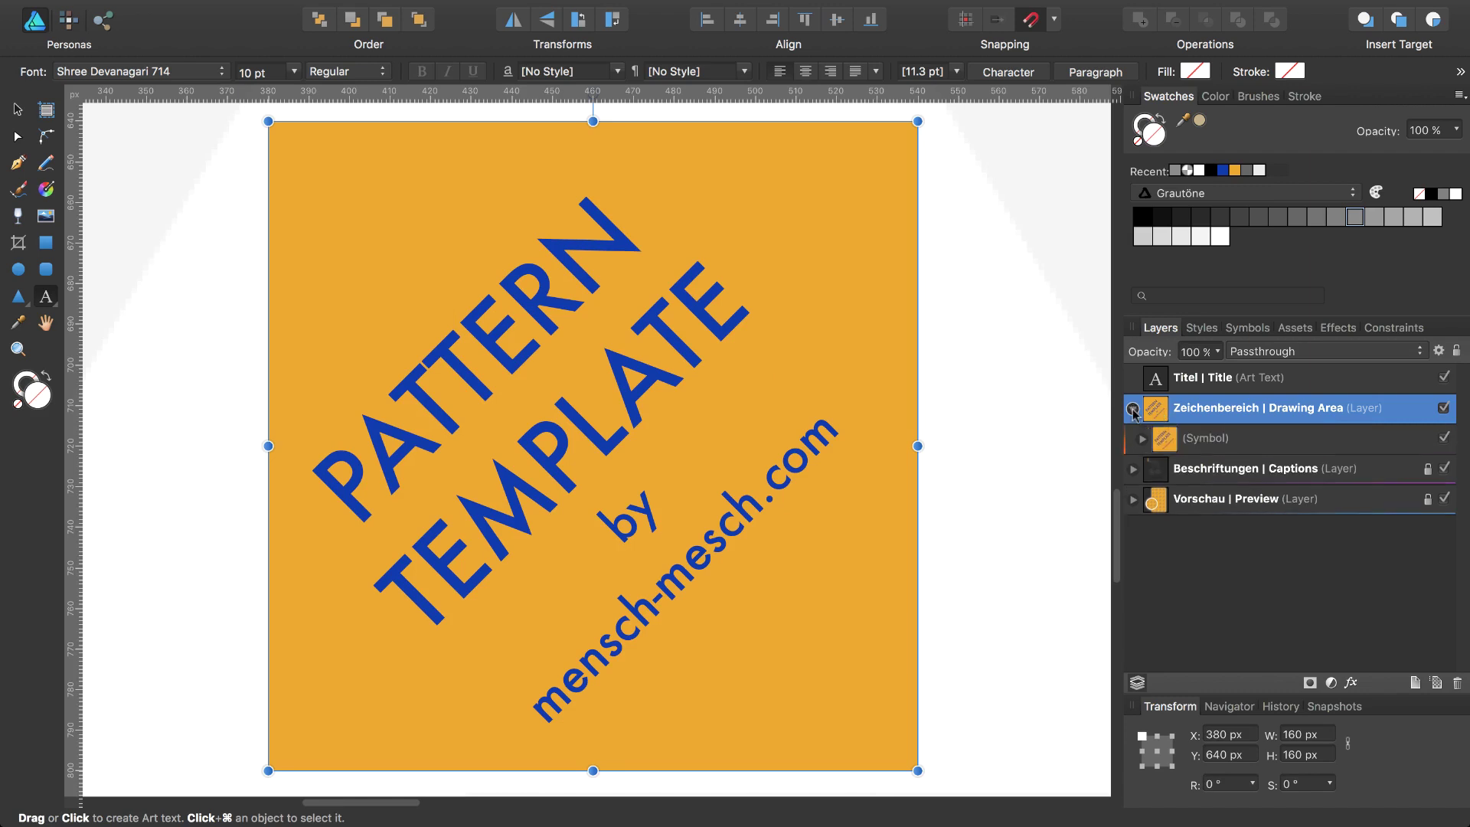
click(1141, 439)
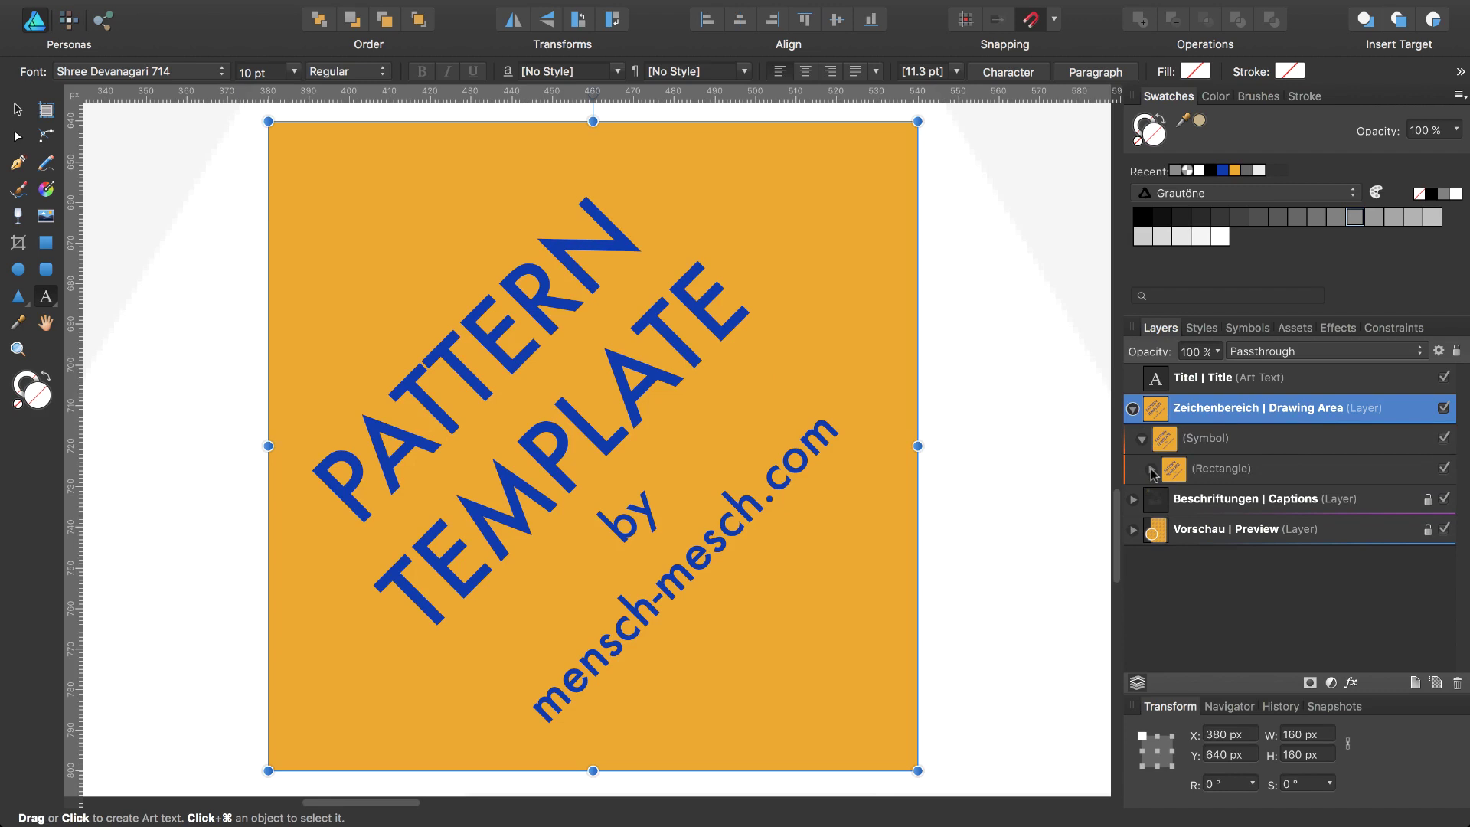
click(1152, 470)
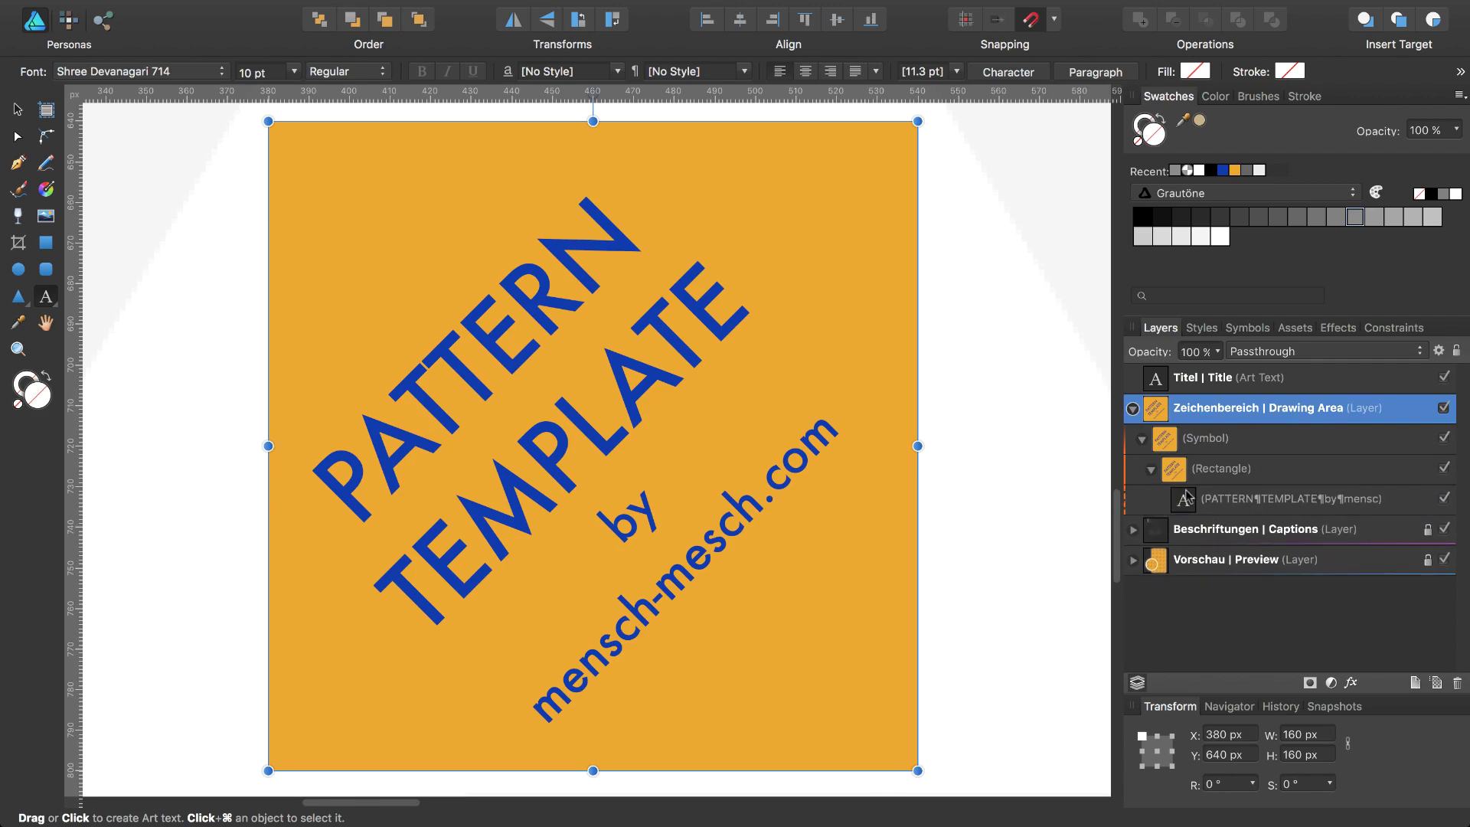
click(1218, 509)
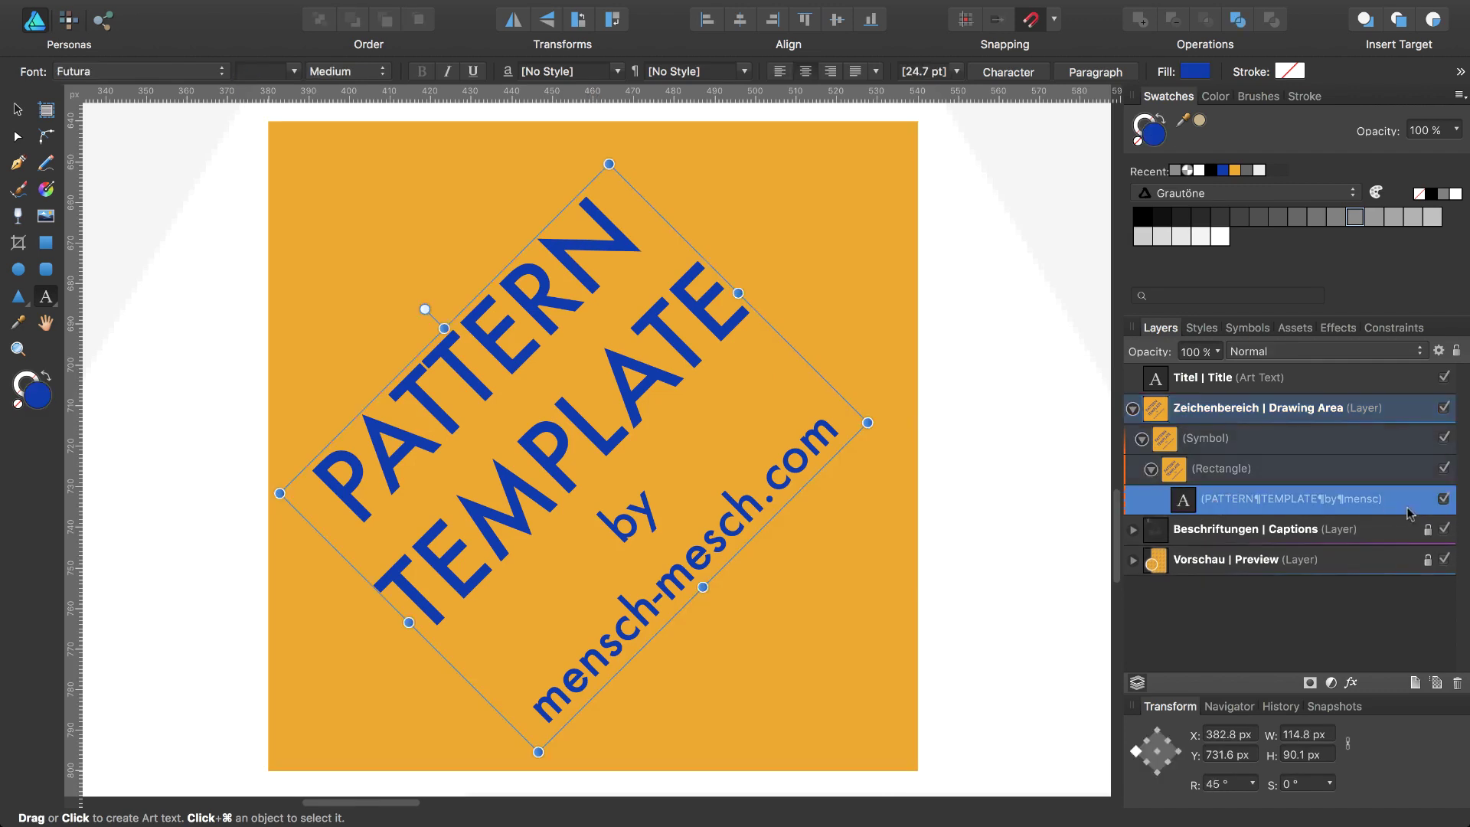
click(1444, 499)
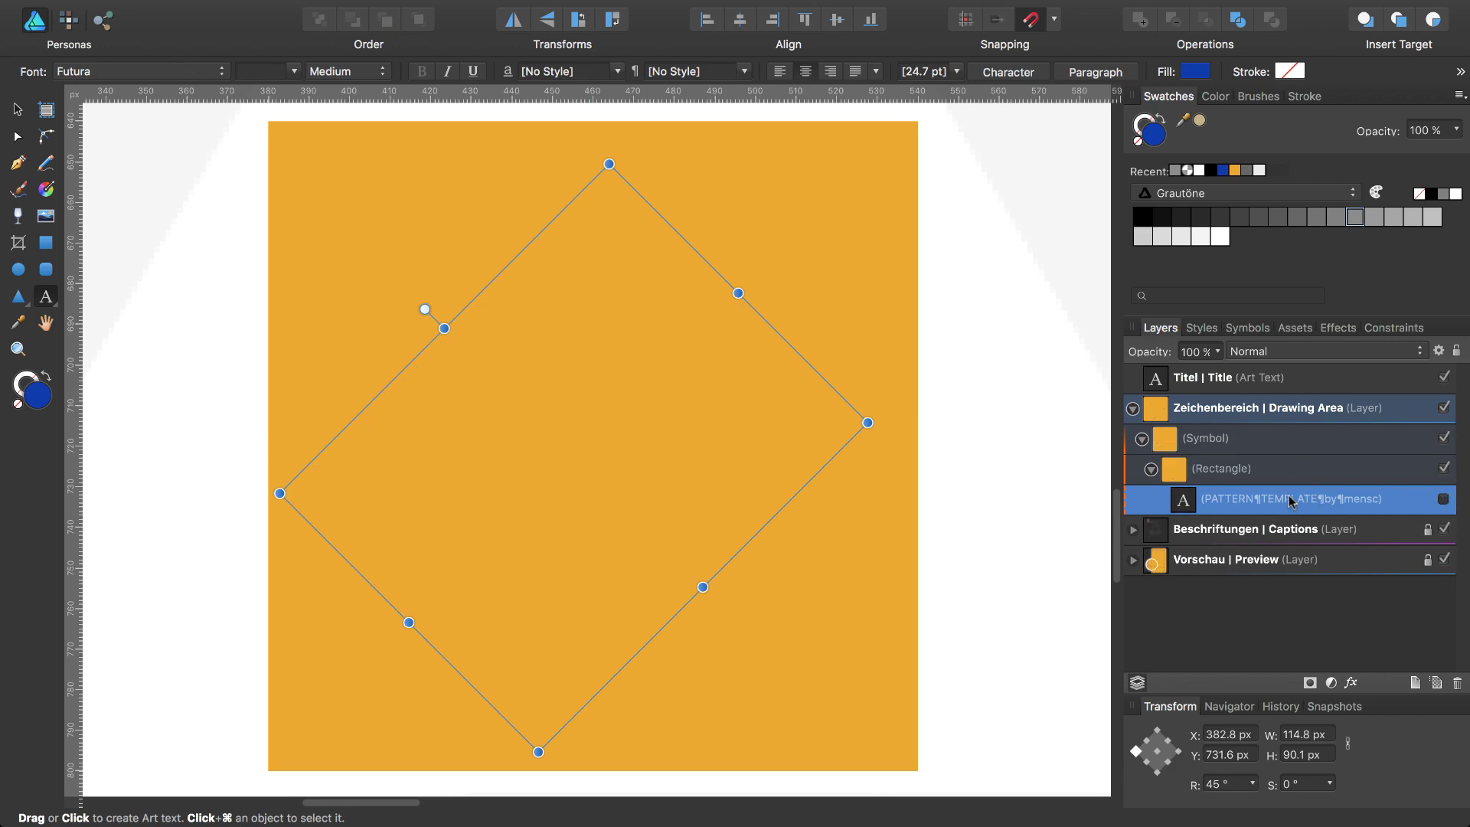
click(1227, 473)
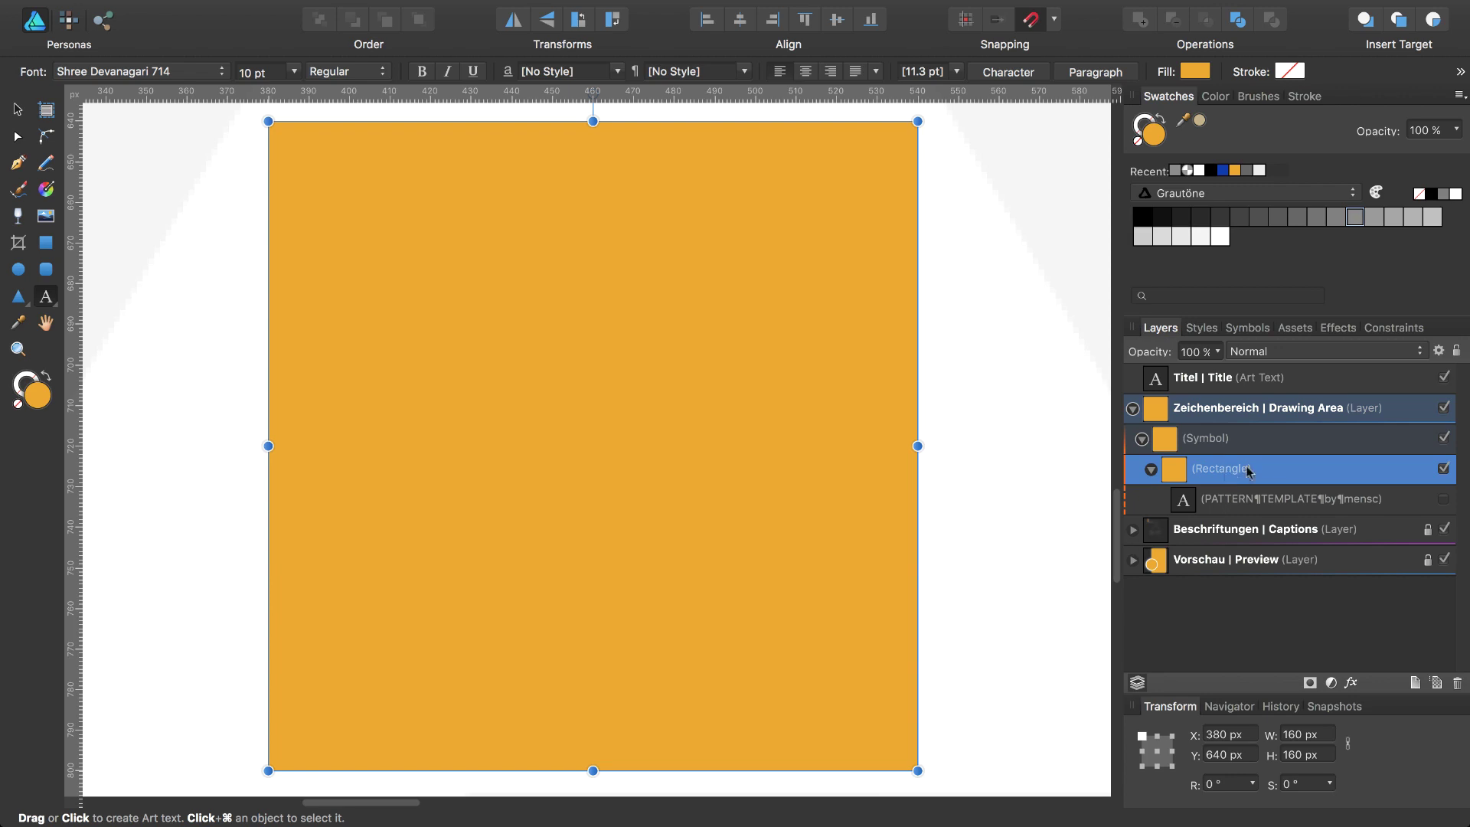
click(1294, 328)
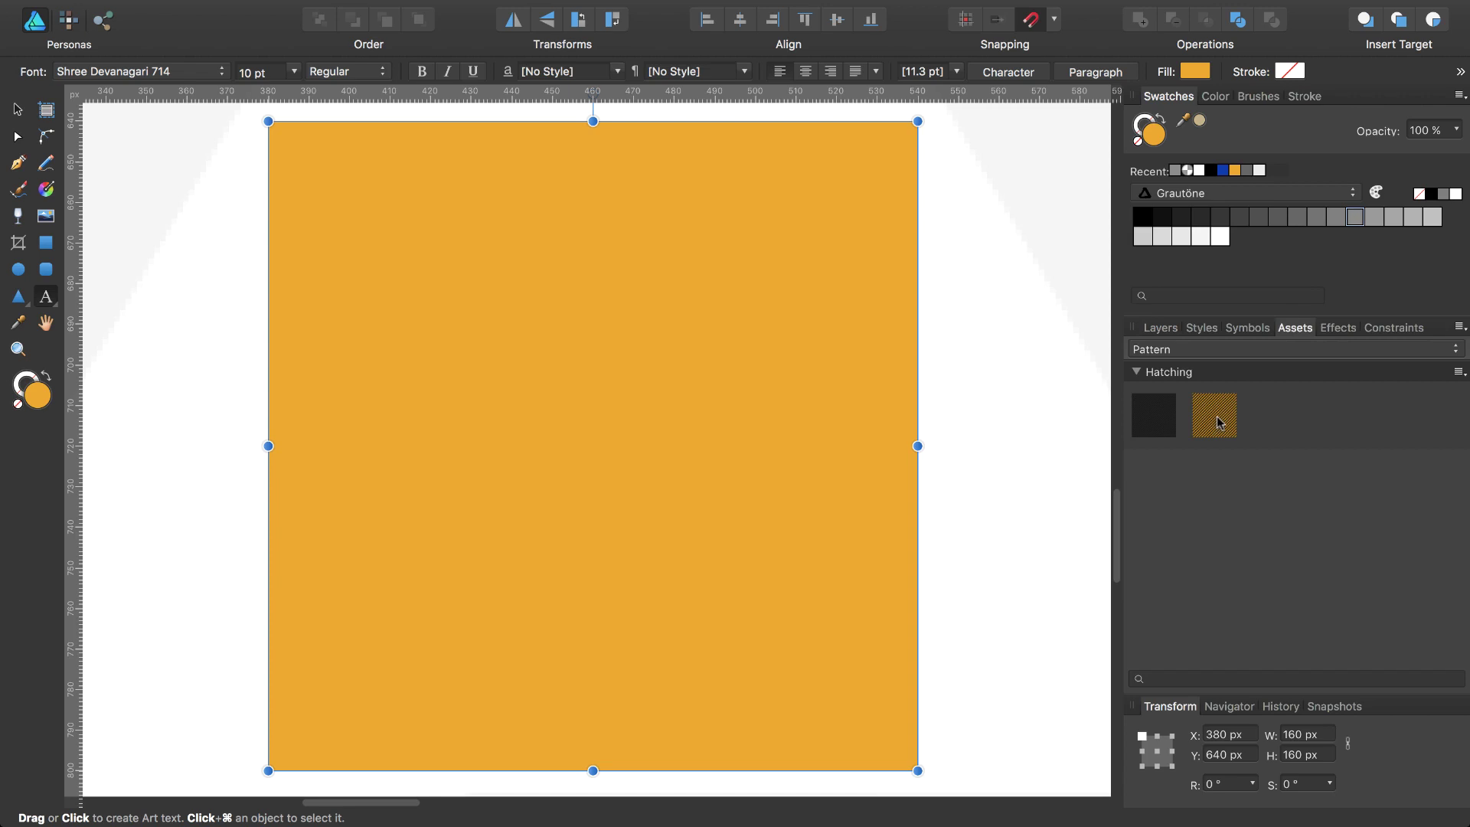
Drop the Hatching pattern asset onto the orange tile rectangle.
mouse_move(1219, 422)
mouse_down()
mouse_move(944, 392)
mouse_move(591, 449)
mouse_up()
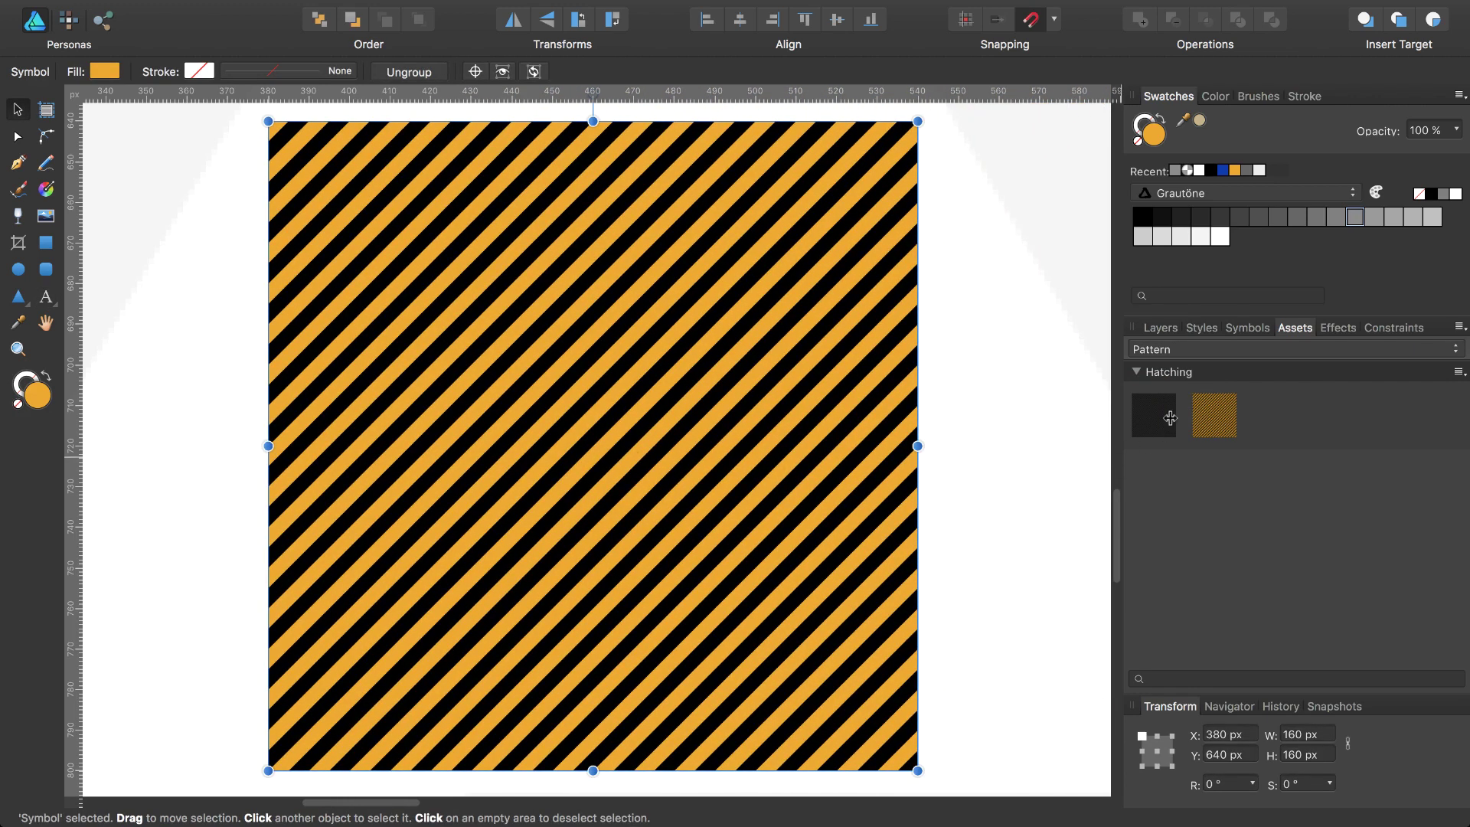
click(1161, 330)
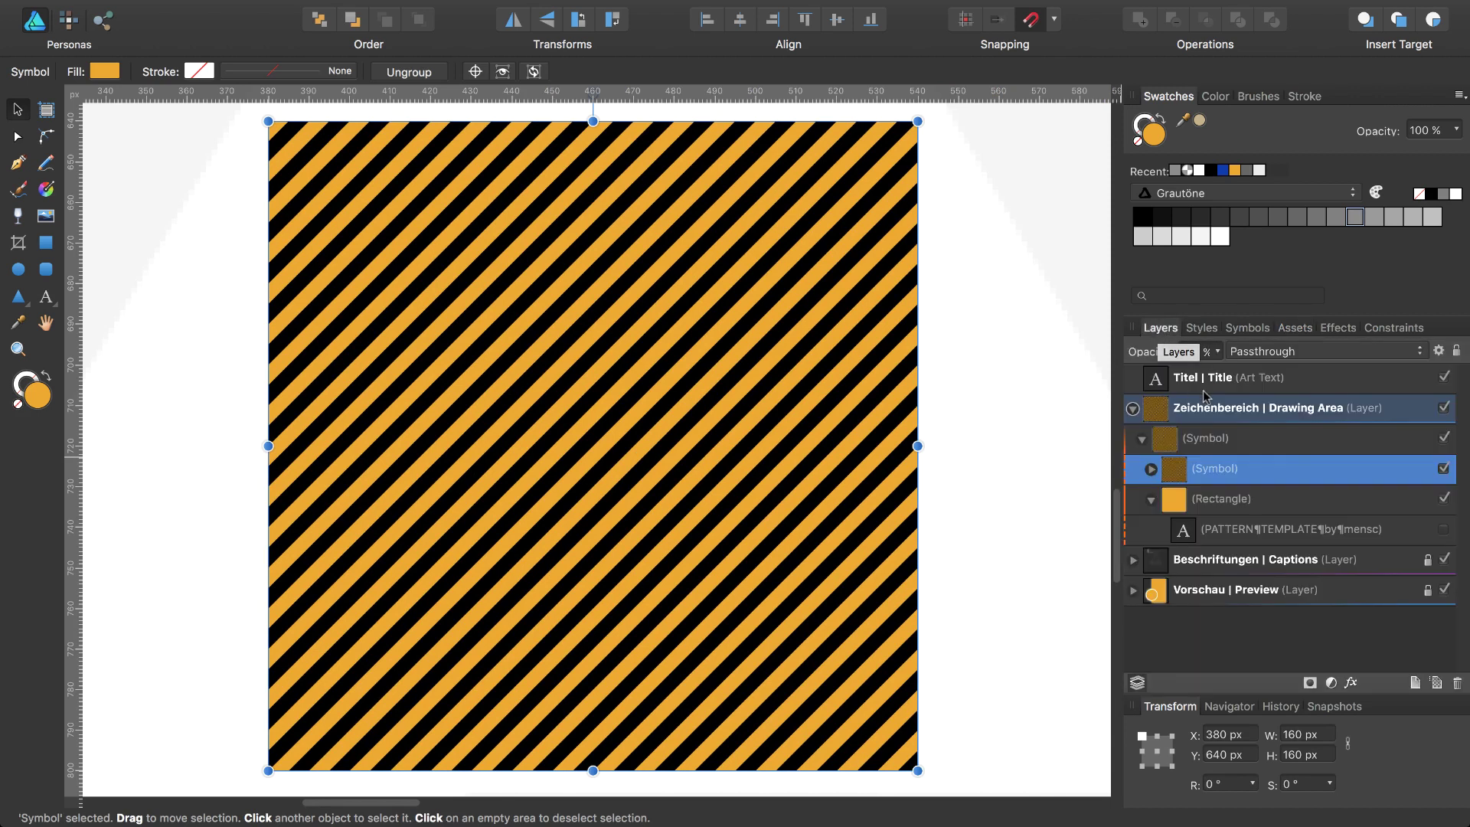
Nest the hatching rectangle inside the orange tile rectangle and delete the empty leftover symbol.
click(1151, 469)
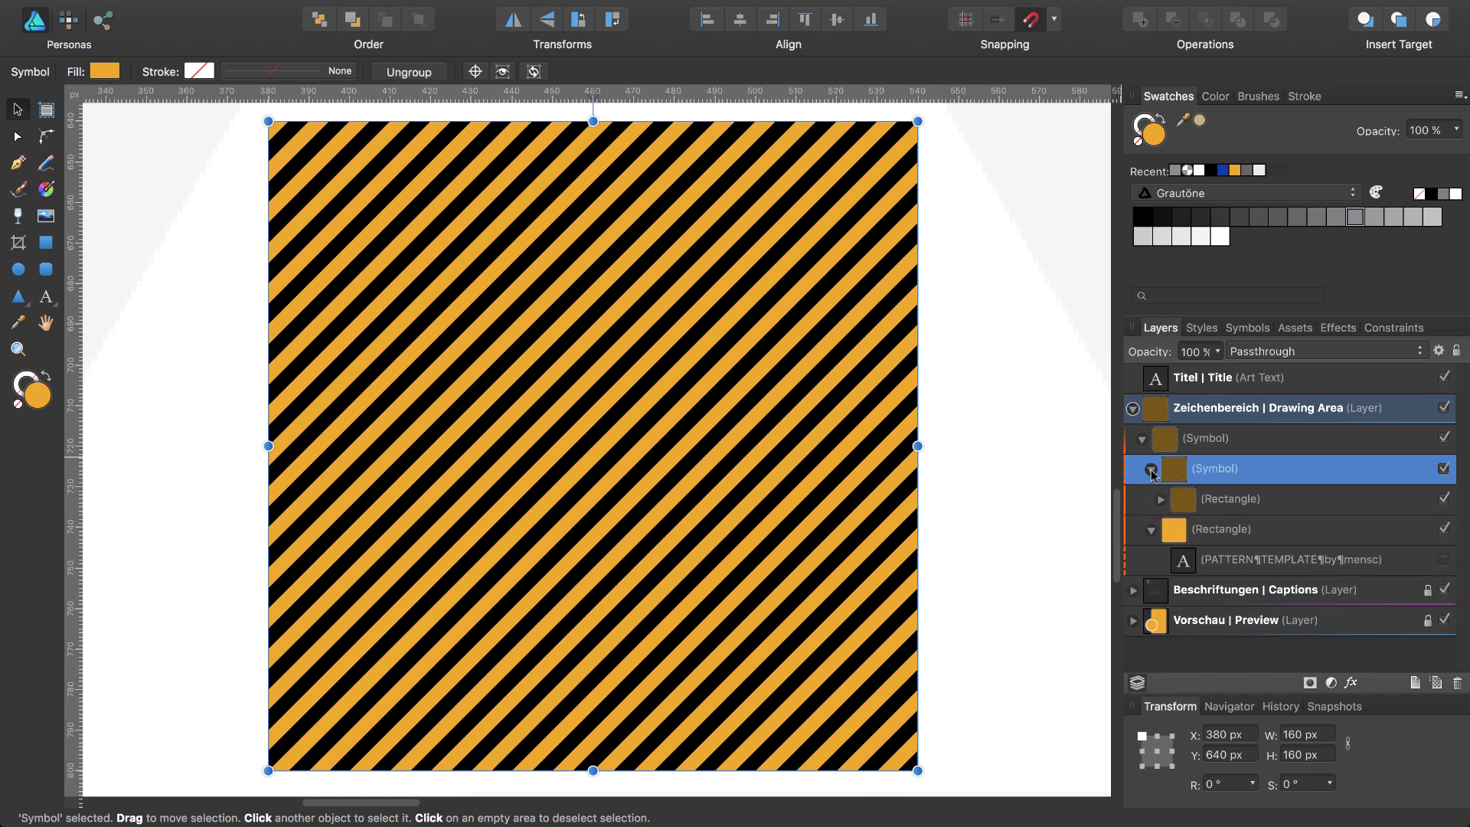
click(1160, 502)
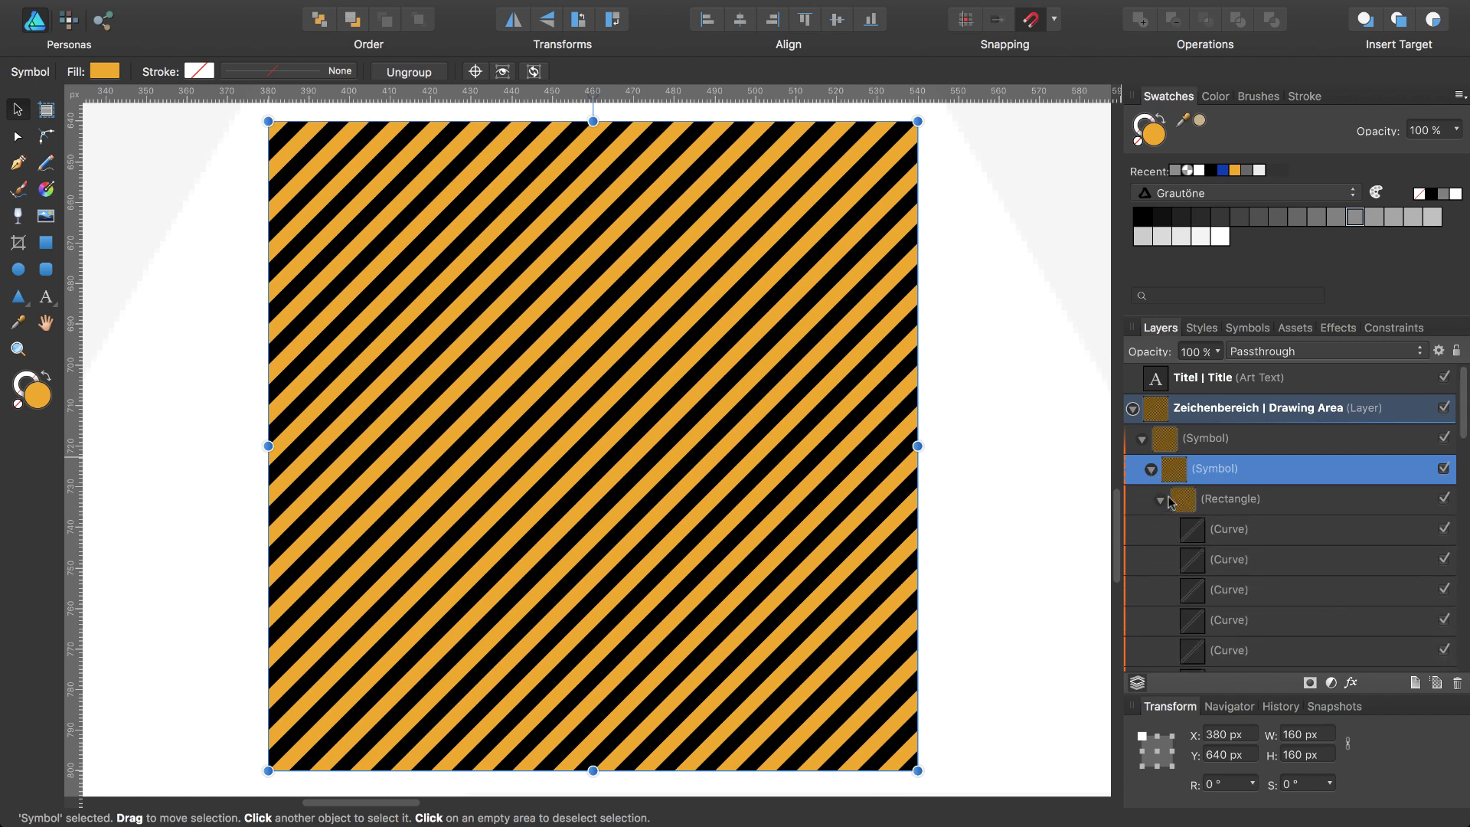
scroll(1205, 497, down, 3)
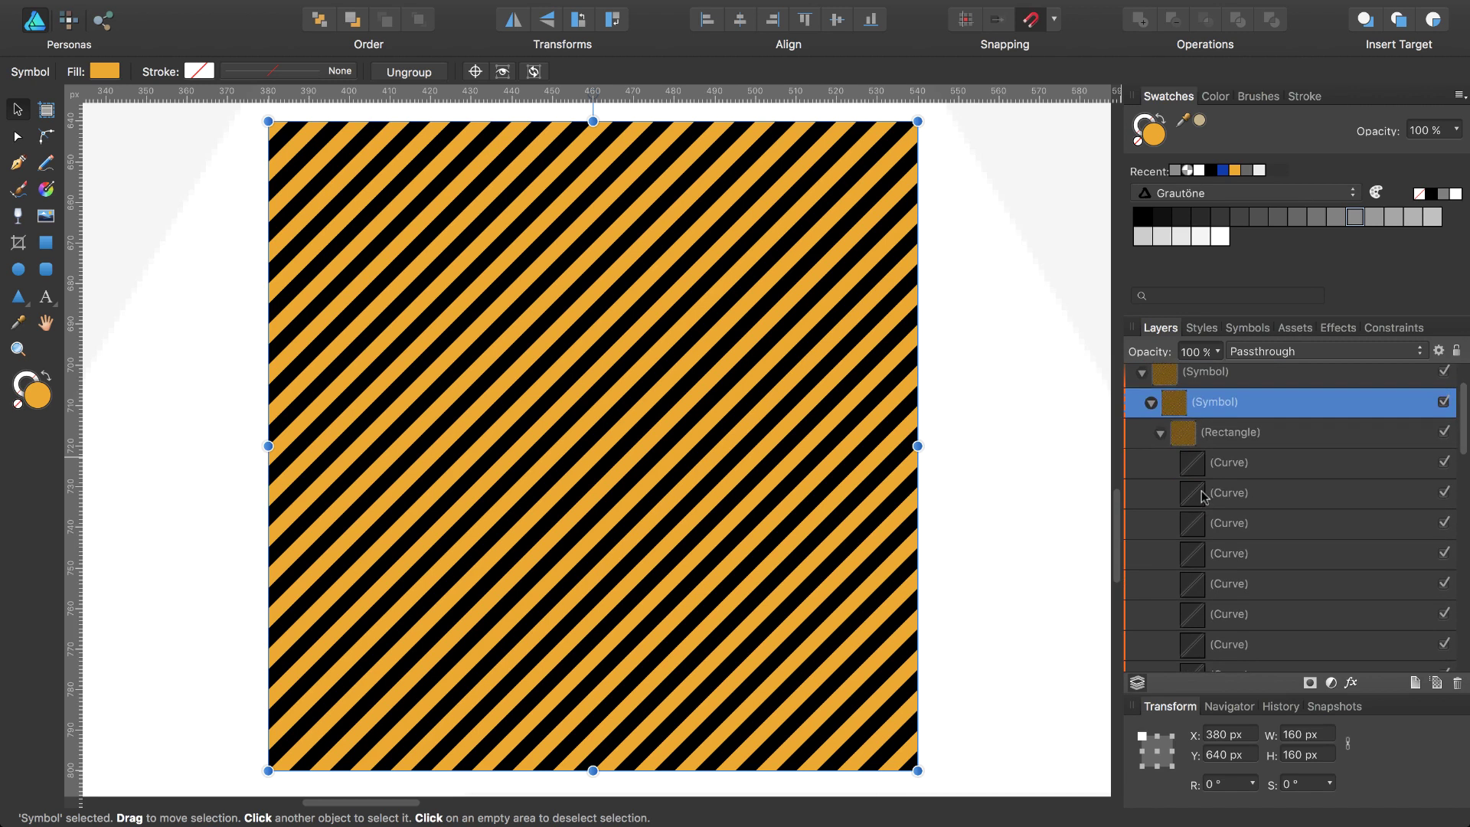
click(1212, 435)
scroll(1252, 450, down, 2)
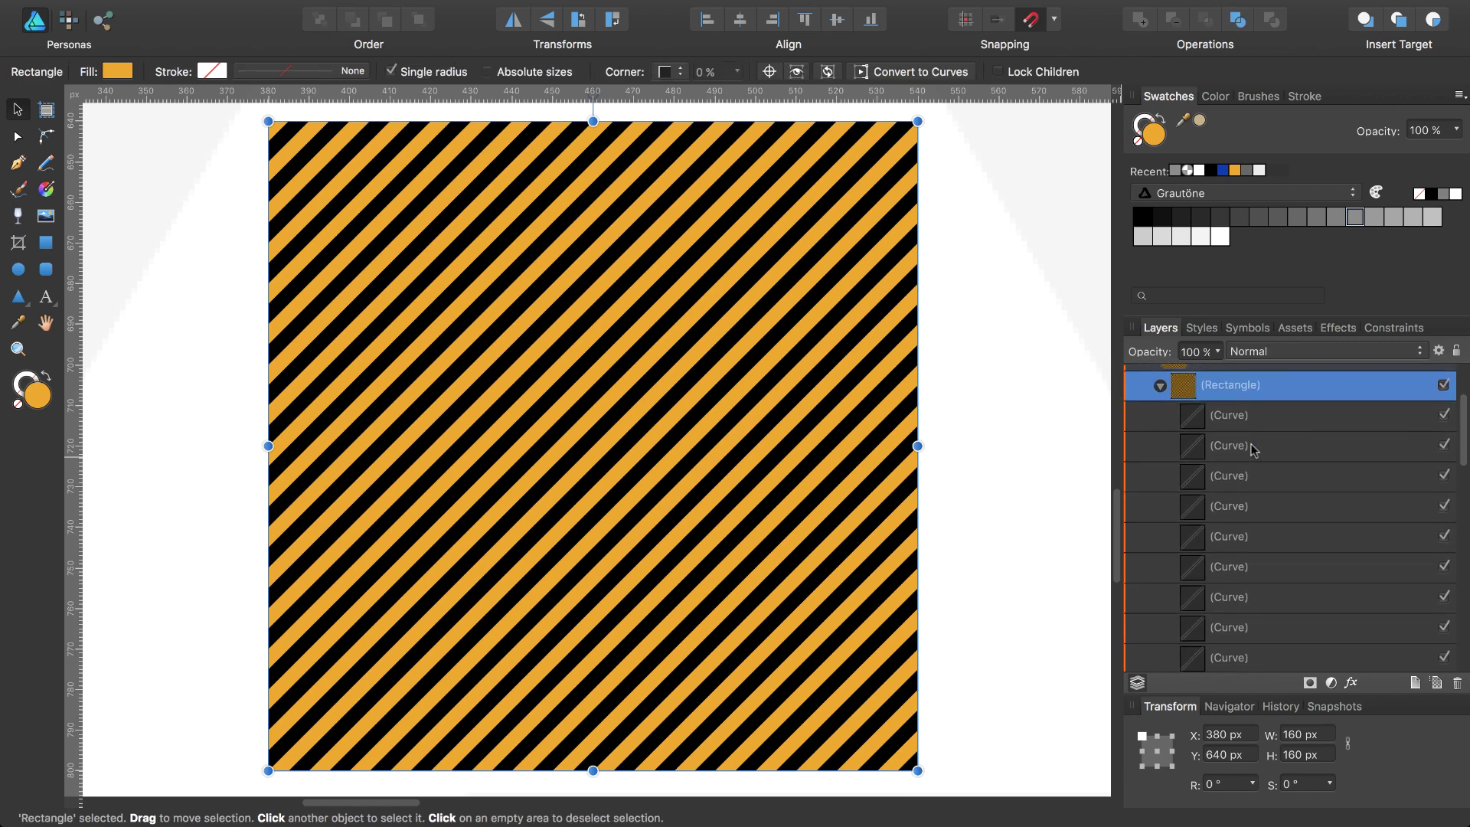
click(1161, 386)
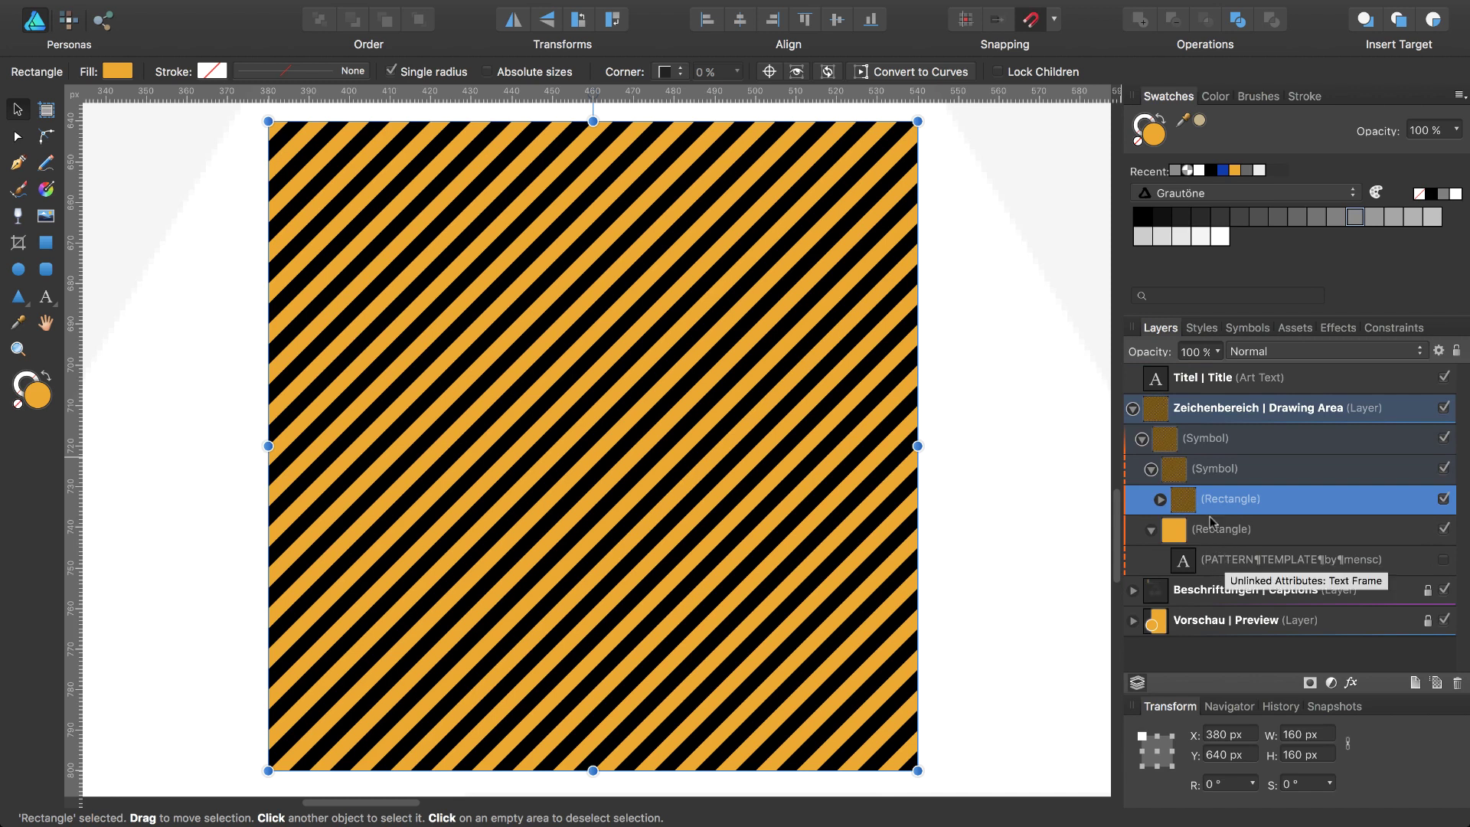
drag(1185, 502, 1200, 540)
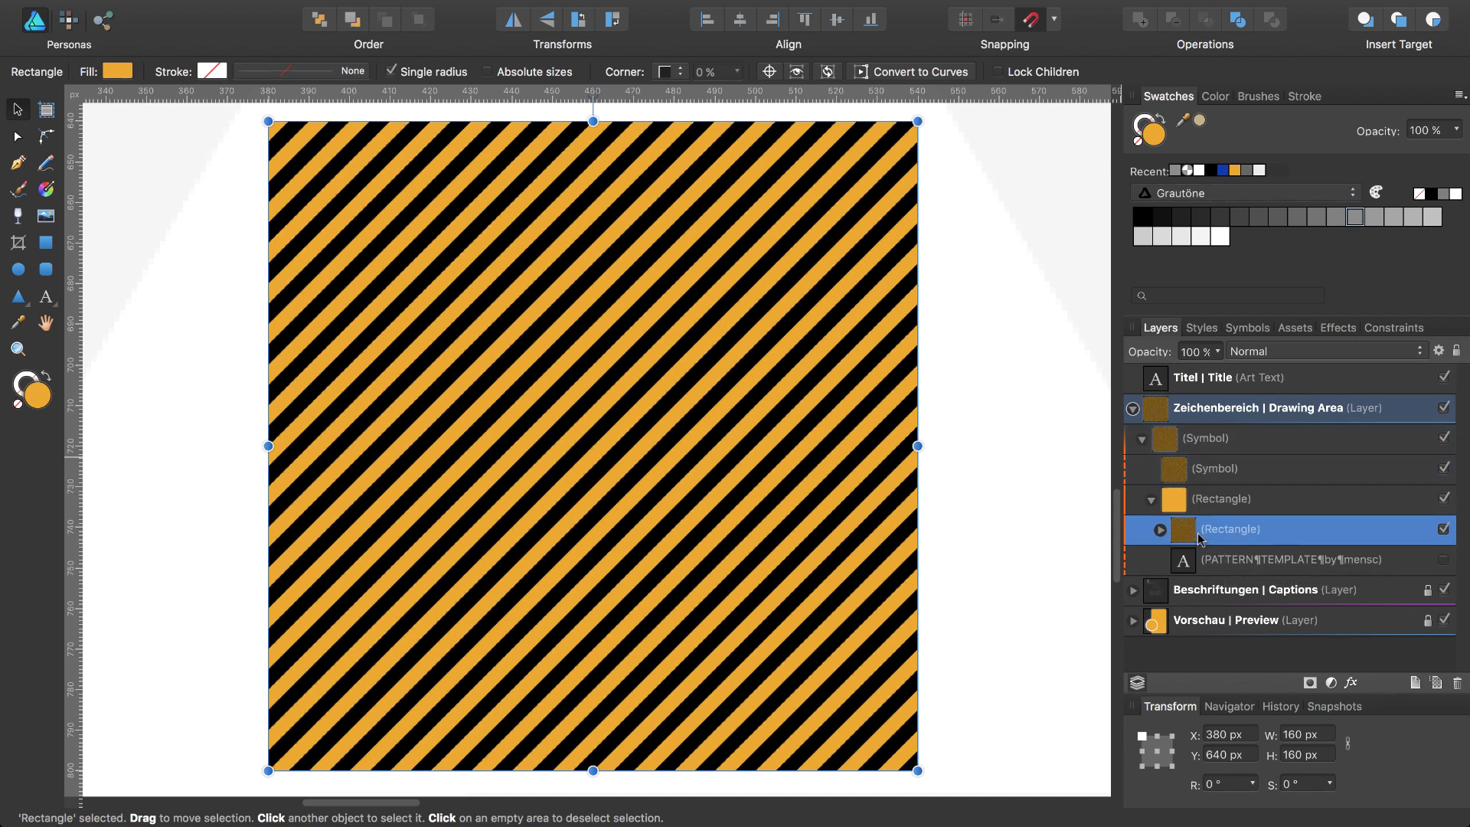
click(1214, 469)
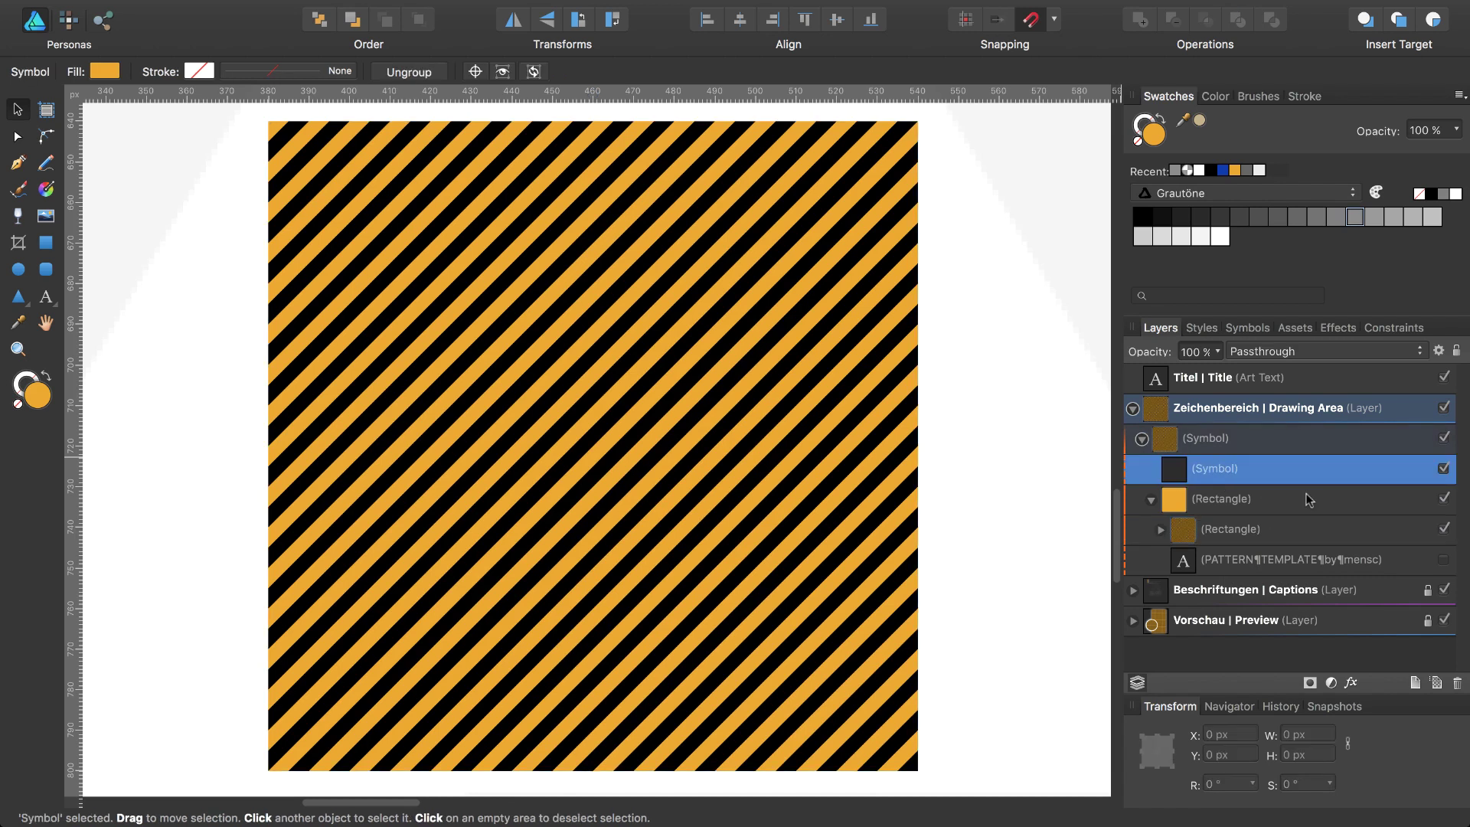
key(Delete)
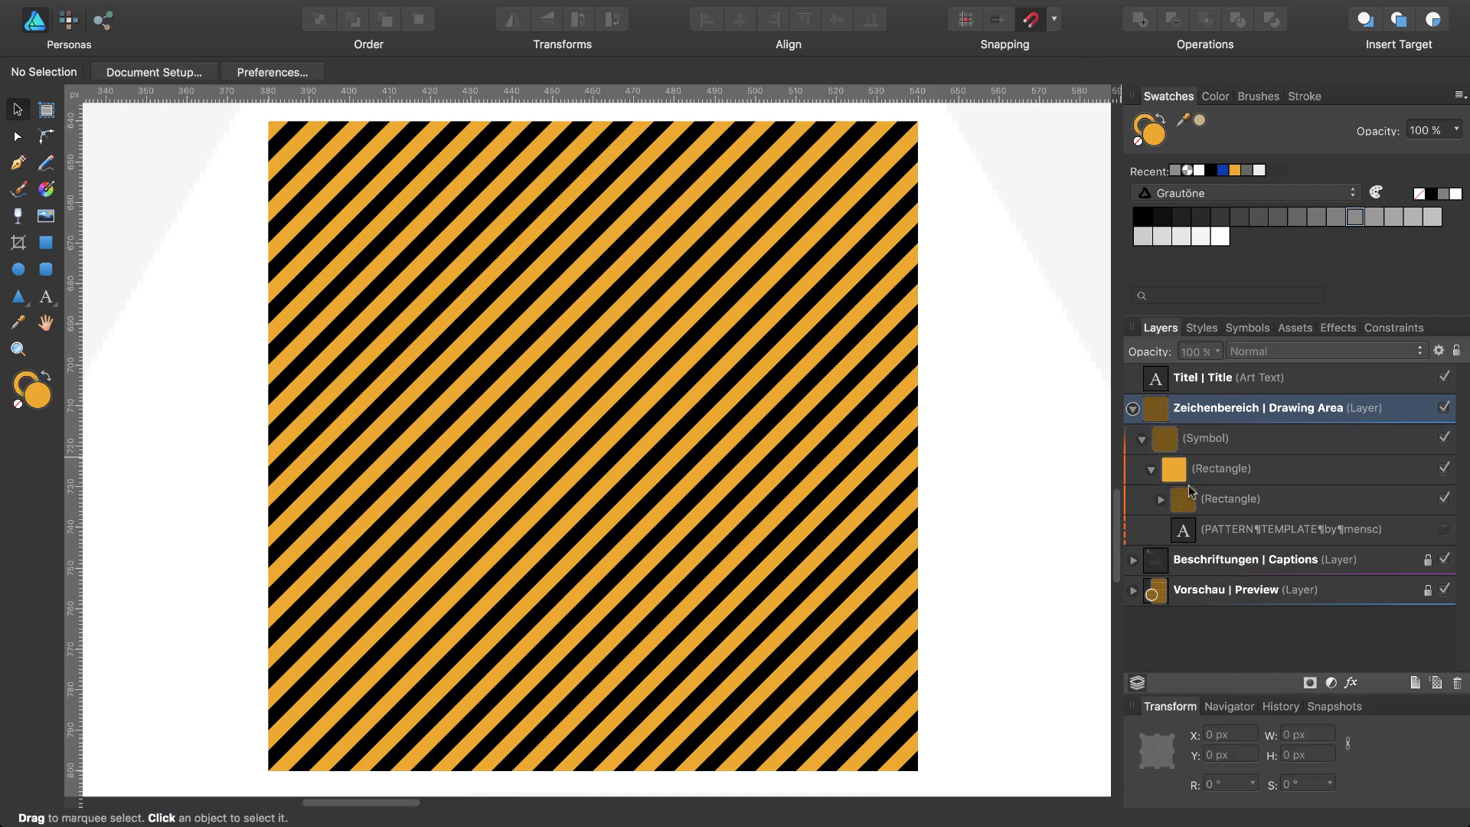
Select every stripe curve in the hatching rectangle and group them with Cmd+G.
click(1164, 501)
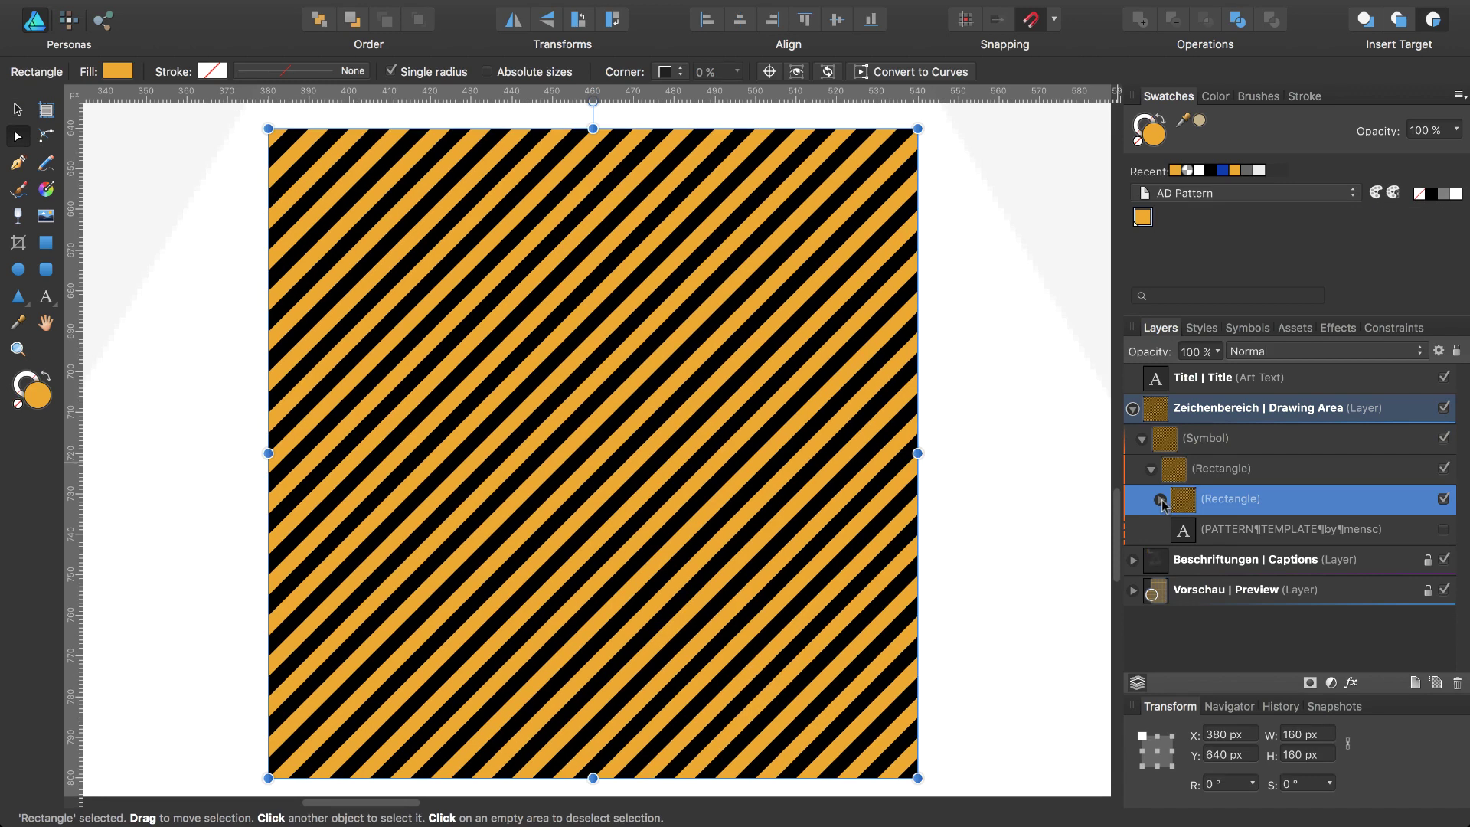
click(1161, 500)
click(1201, 529)
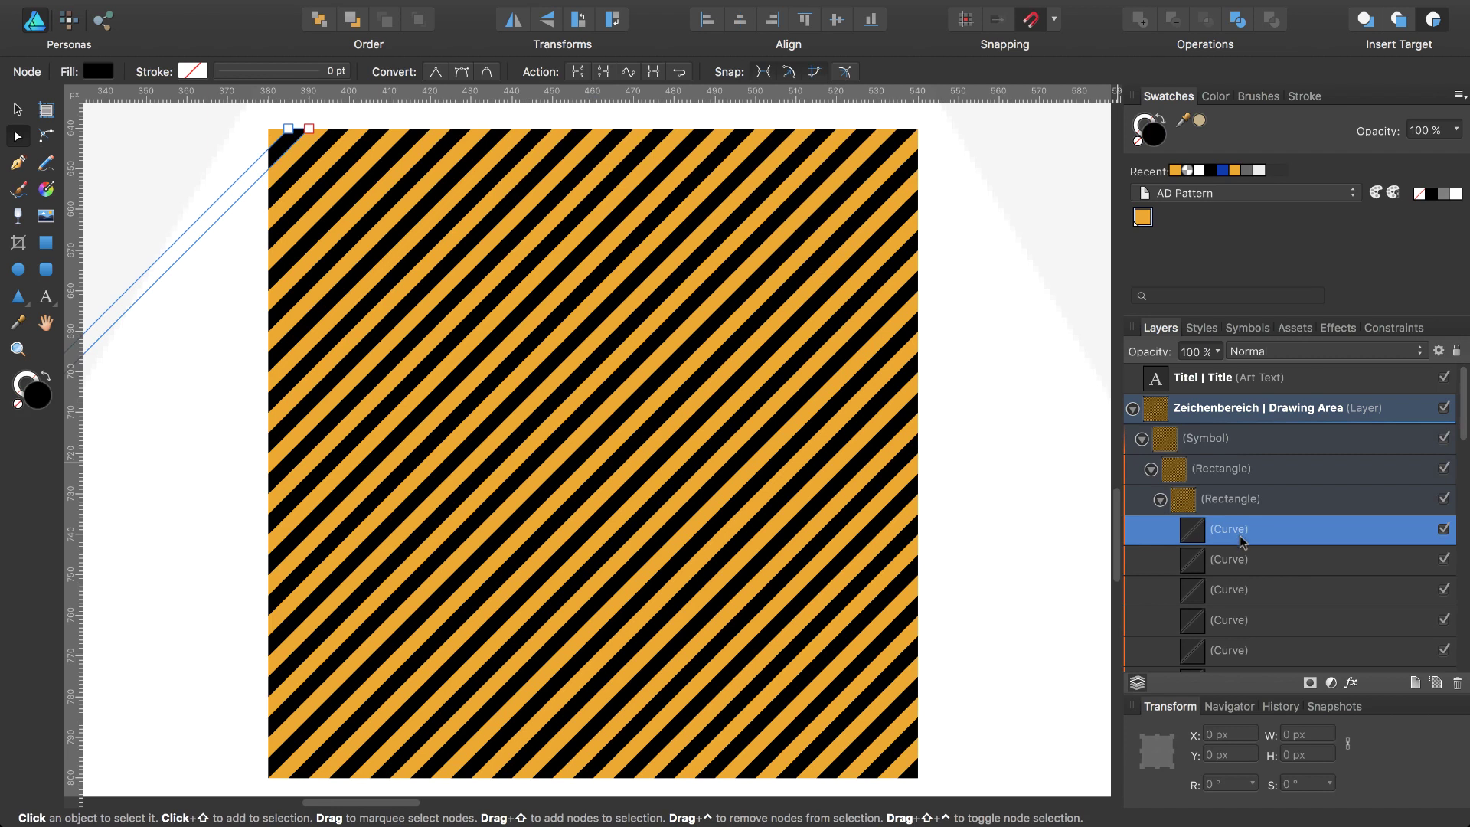
scroll(1255, 527, down, 5)
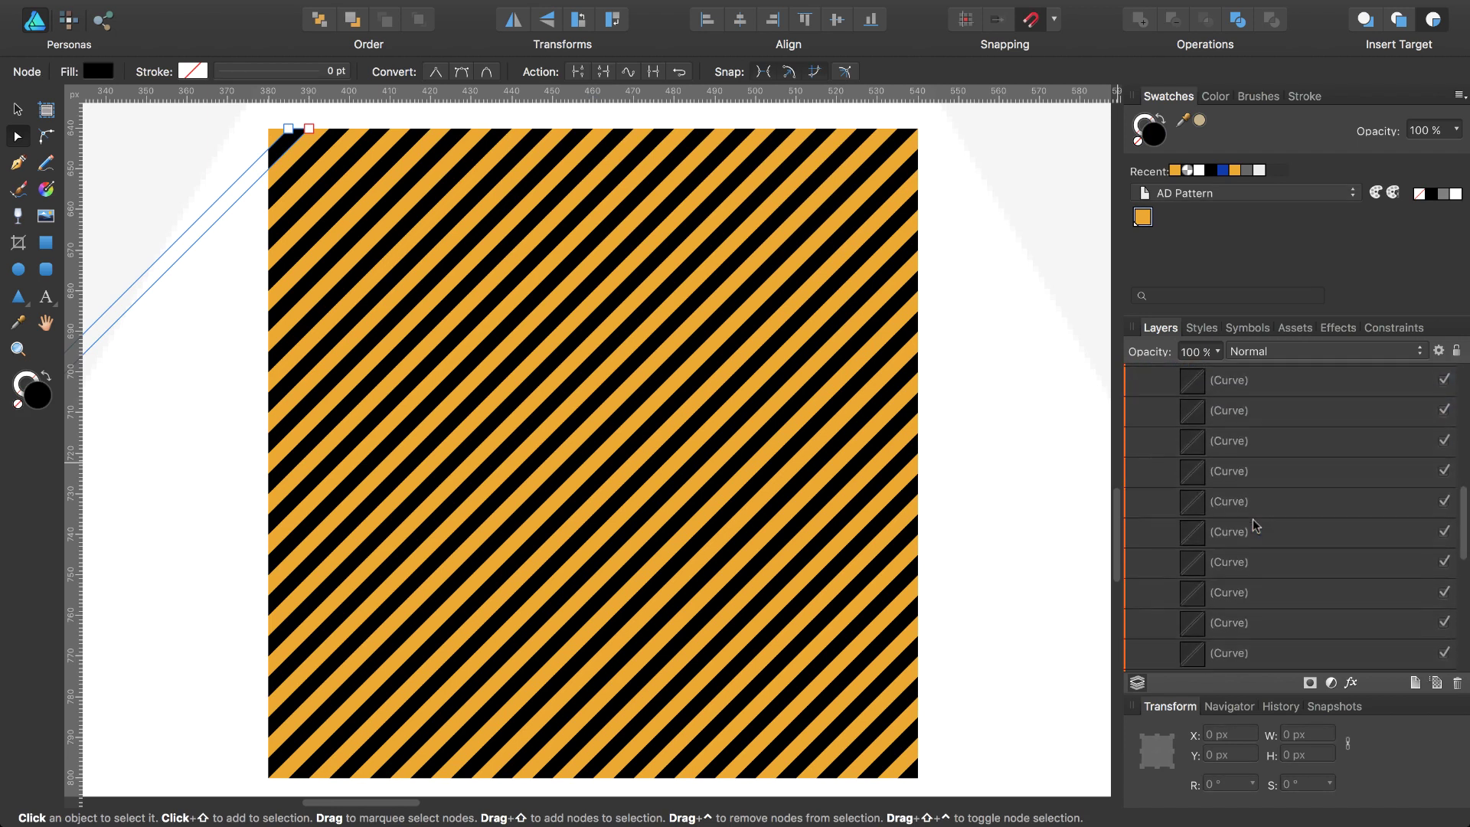
scroll(1254, 526, down, 3)
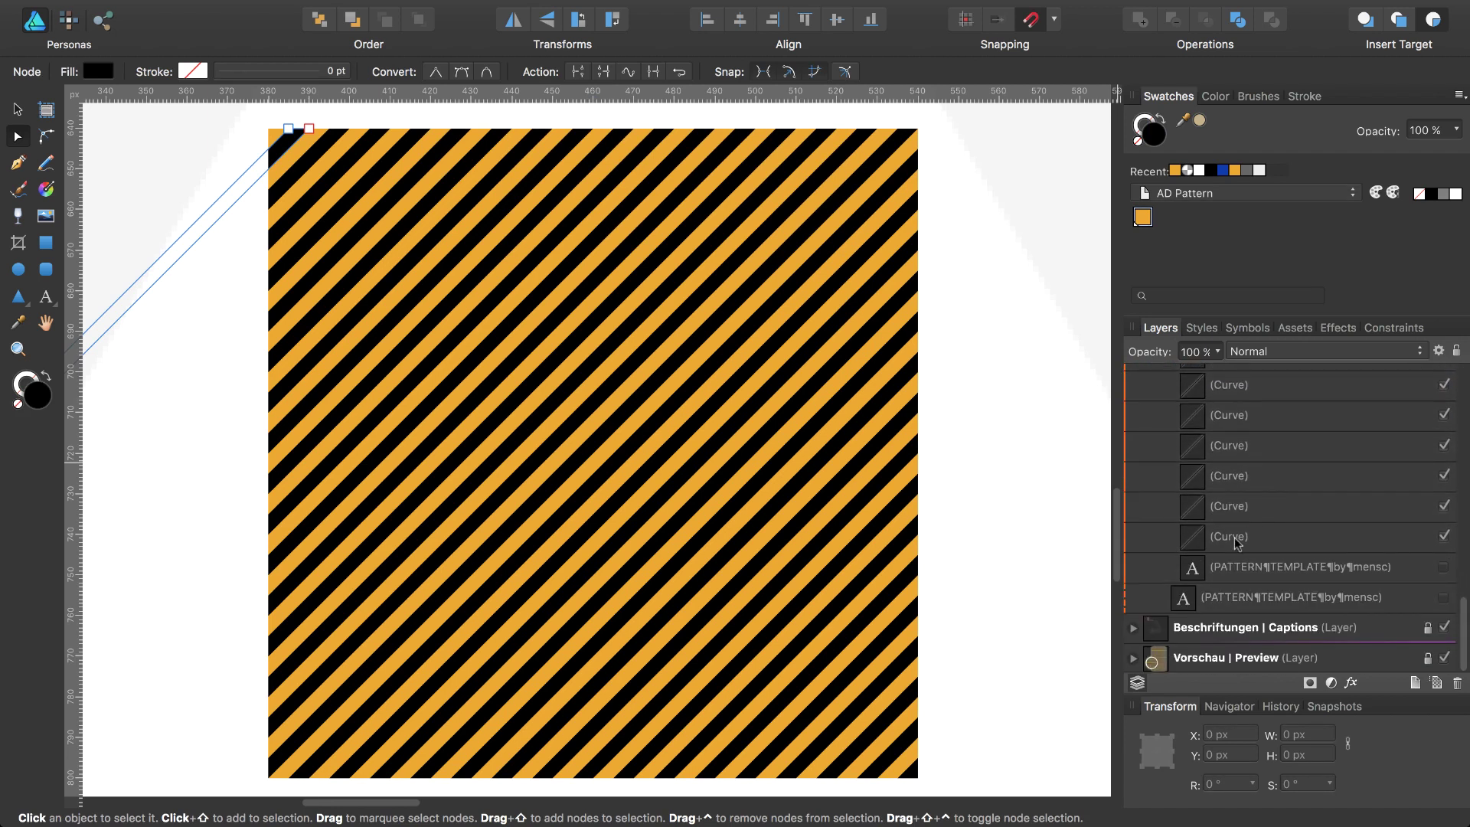
shift+click(1236, 538)
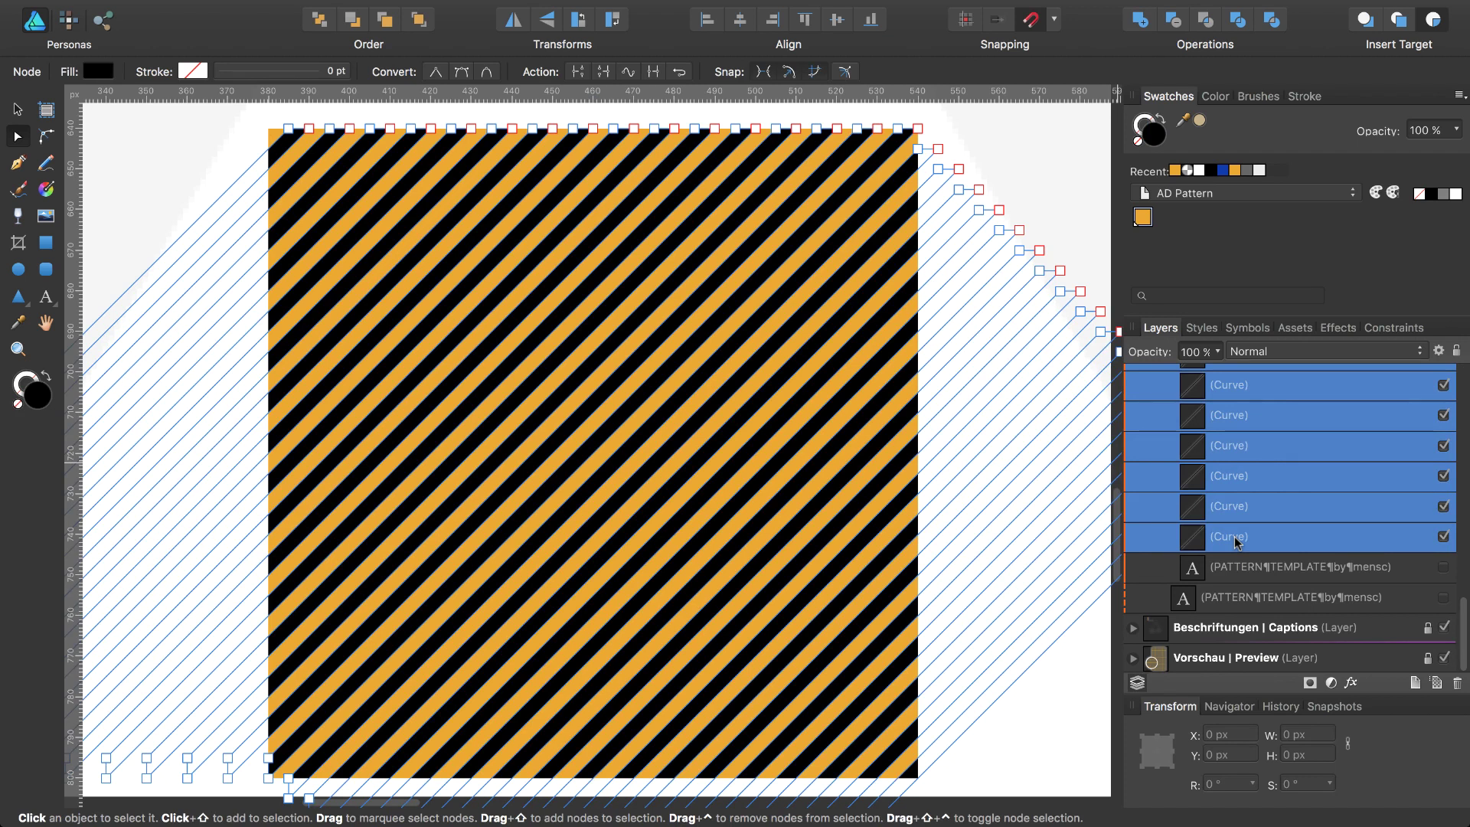
key(super+g)
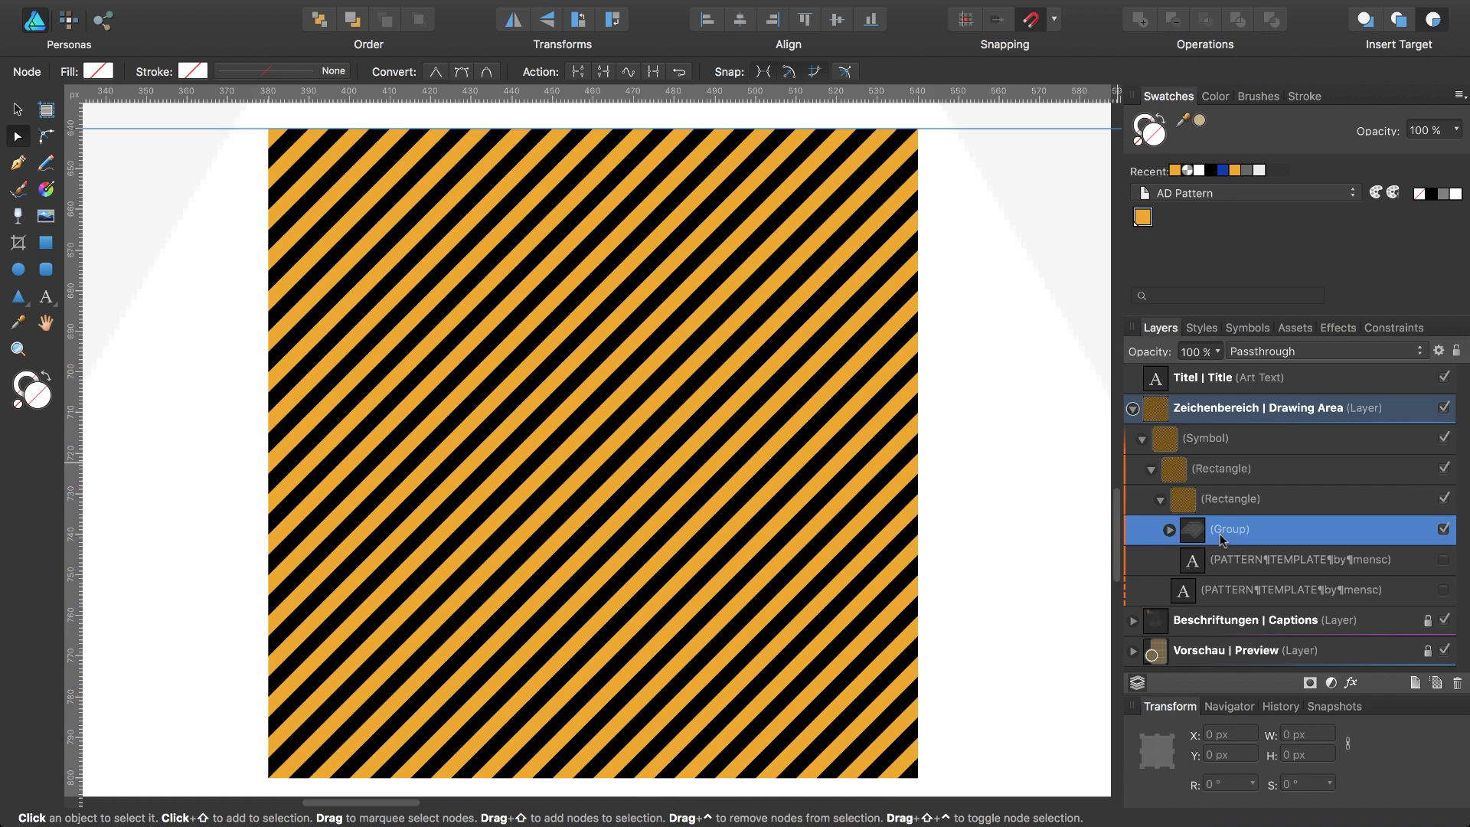
drag(1199, 535, 1209, 491)
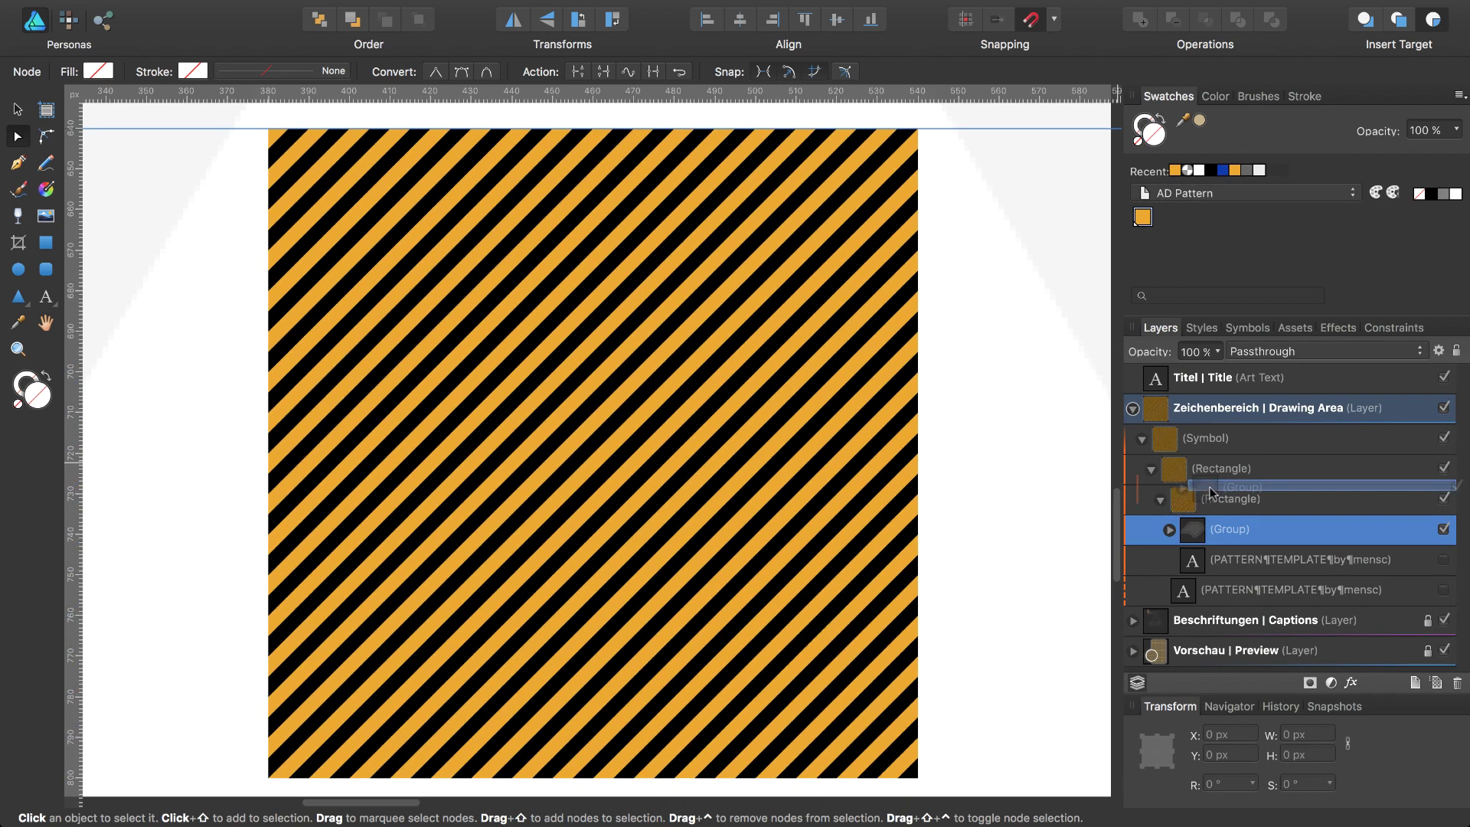
Move the stripe group out of the inner rectangle and delete that orange inner rectangle.
drag(1210, 491, 1209, 492)
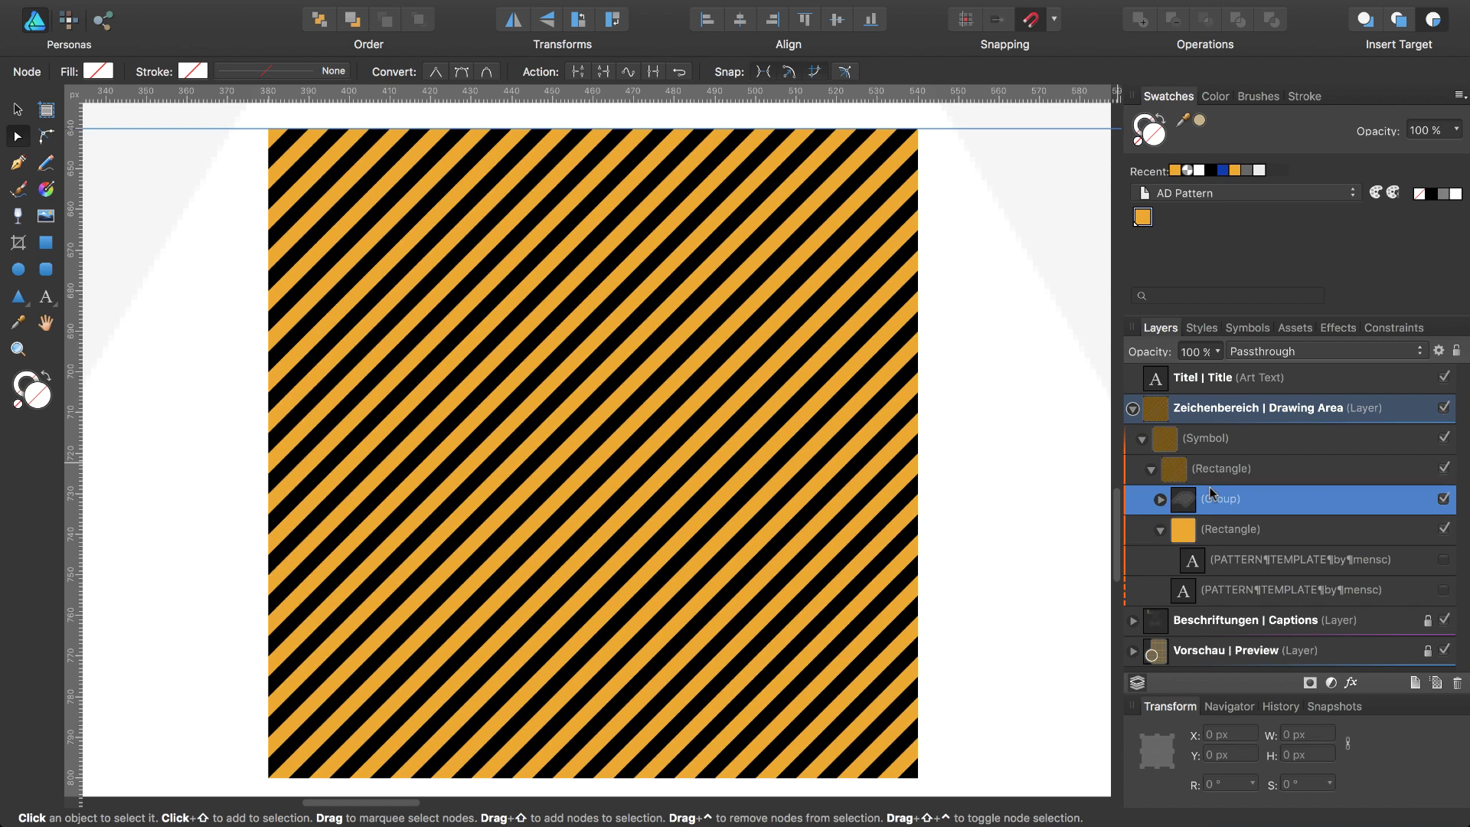
click(1184, 532)
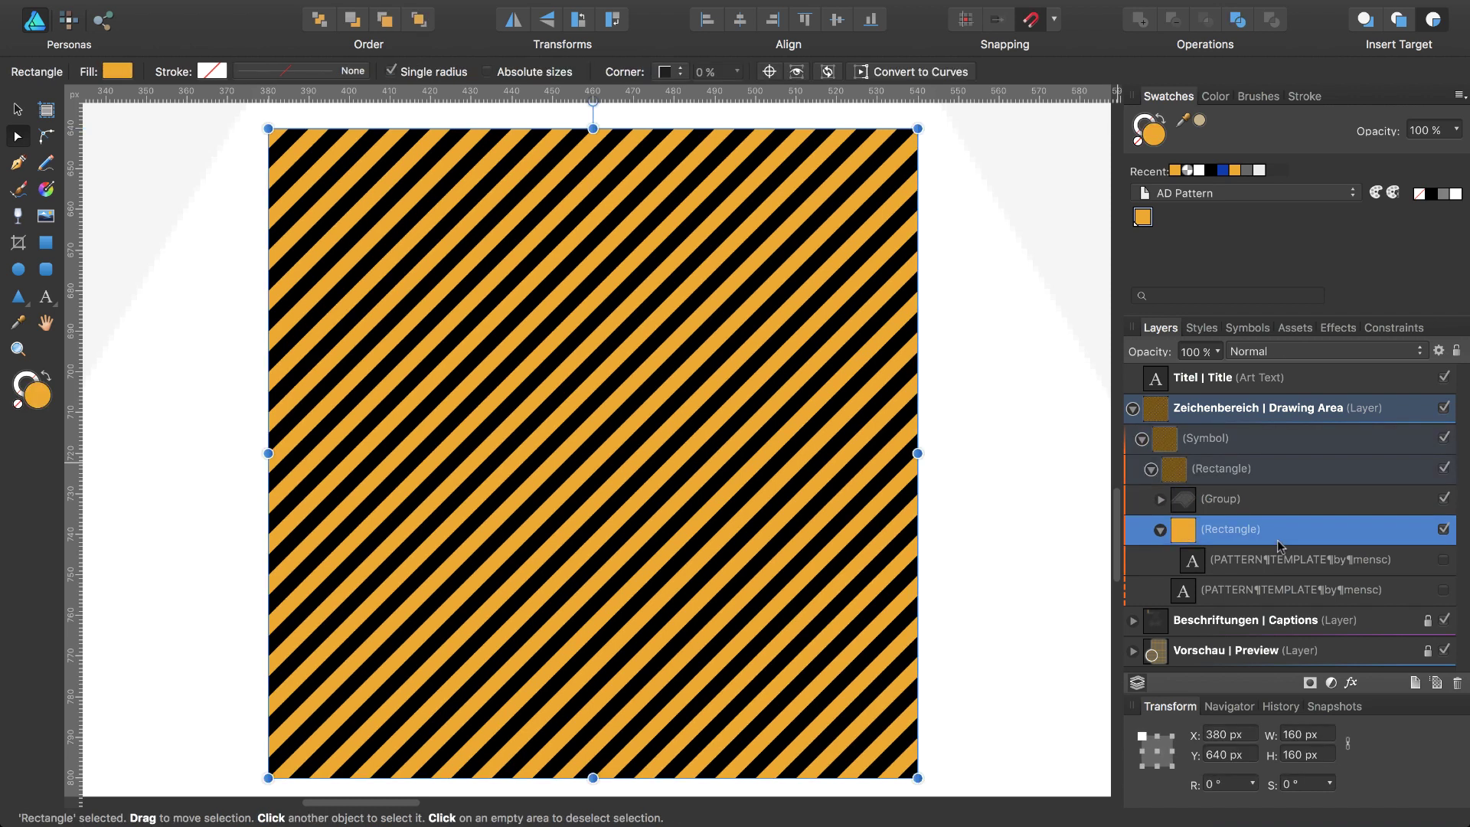
key(Delete)
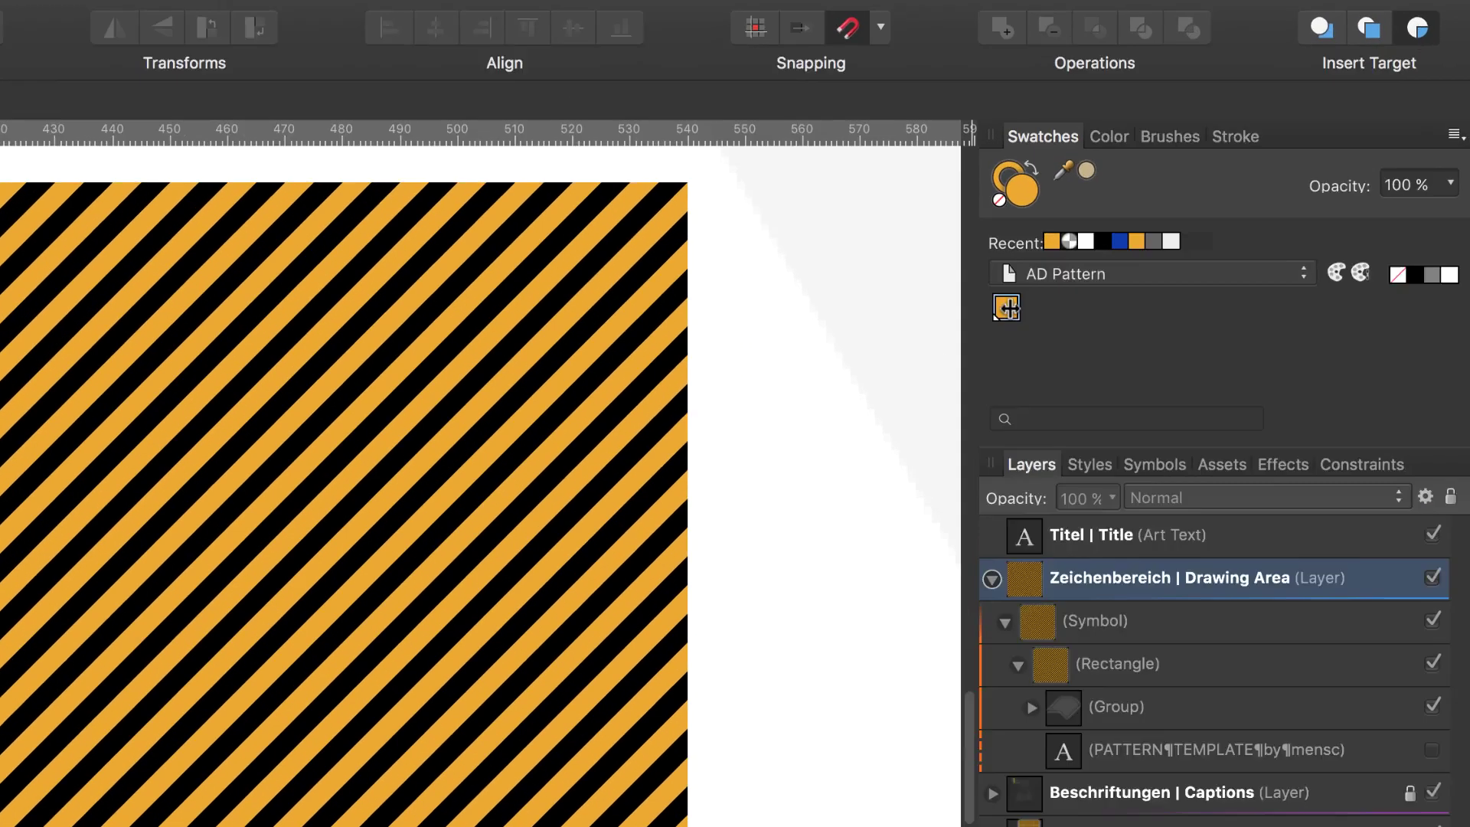
Set the AD Pattern swatch to hex C7B388, turning the orange beige.
click(1006, 308)
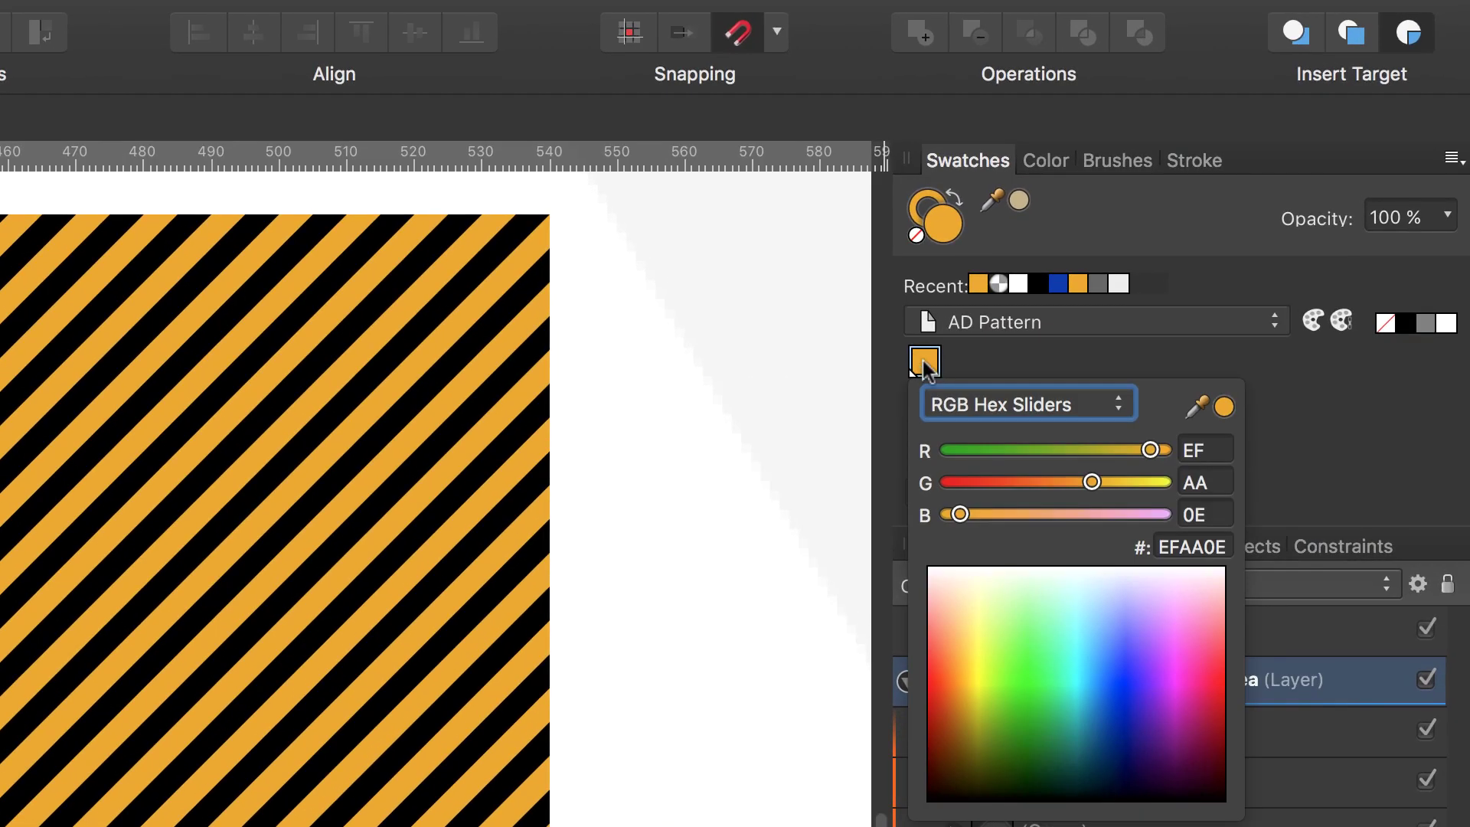
double_click(1183, 546)
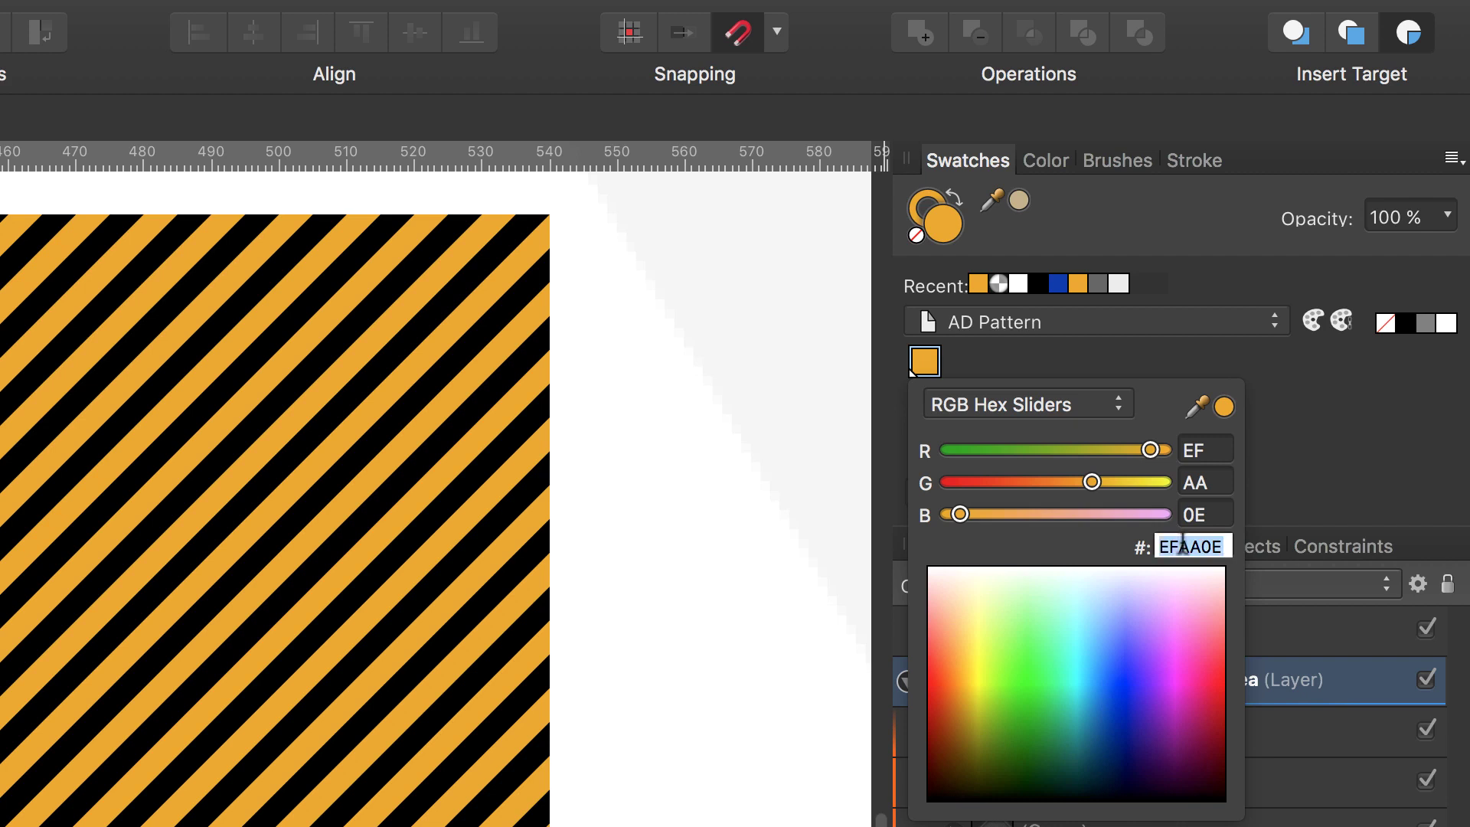
text(C)
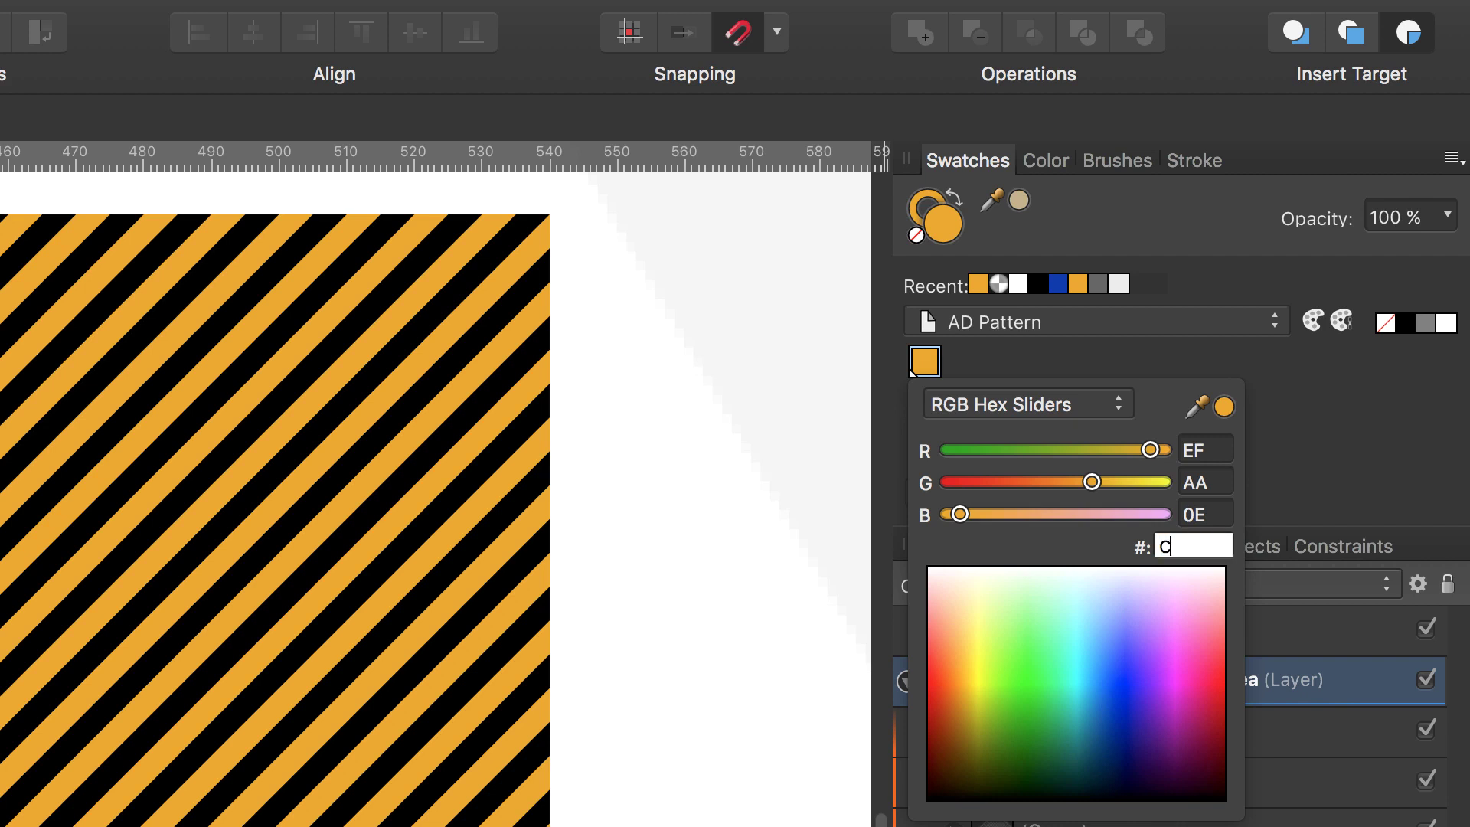
text(7B388)
key(Return)
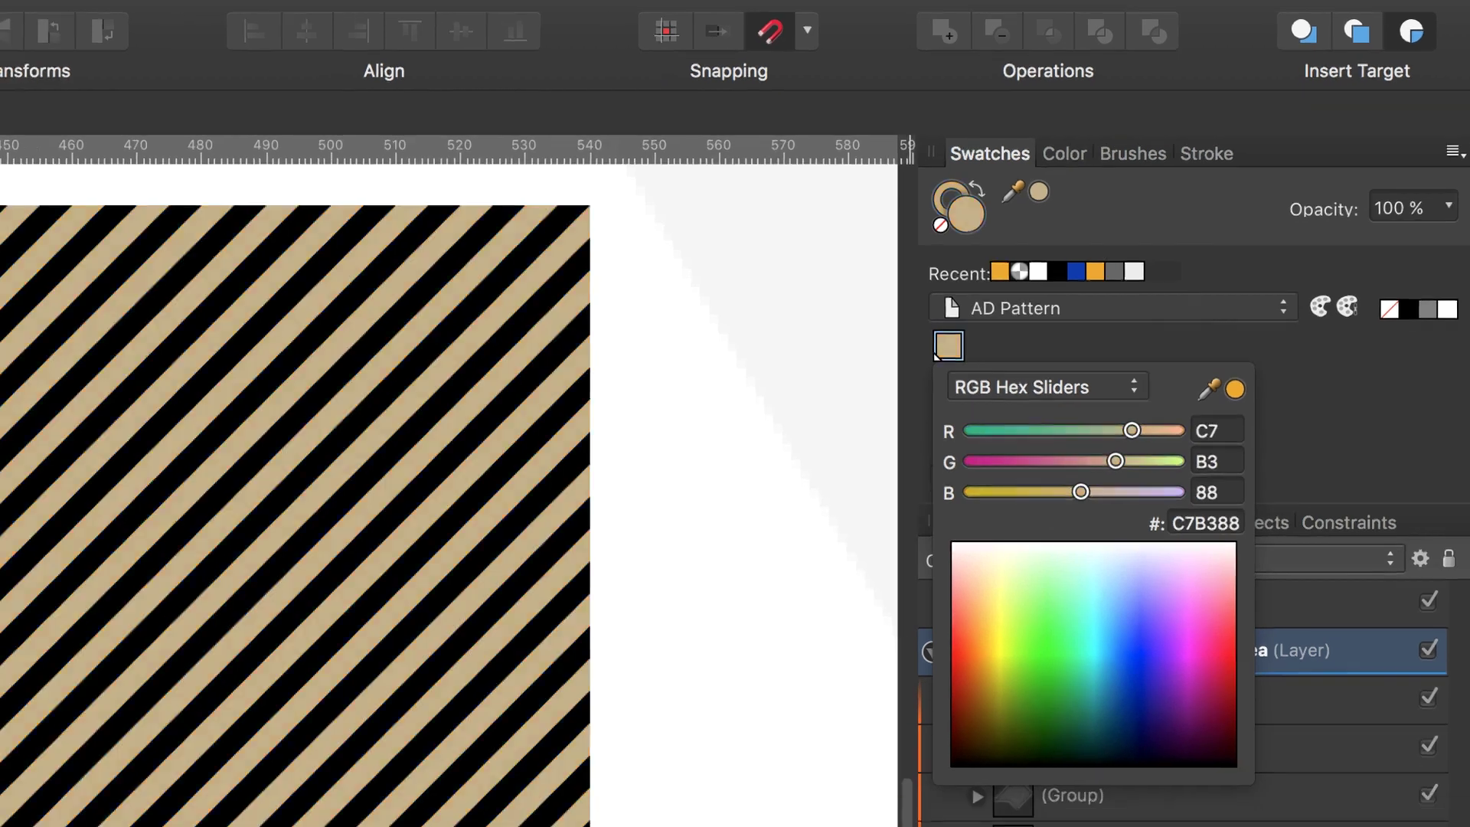
click(1327, 431)
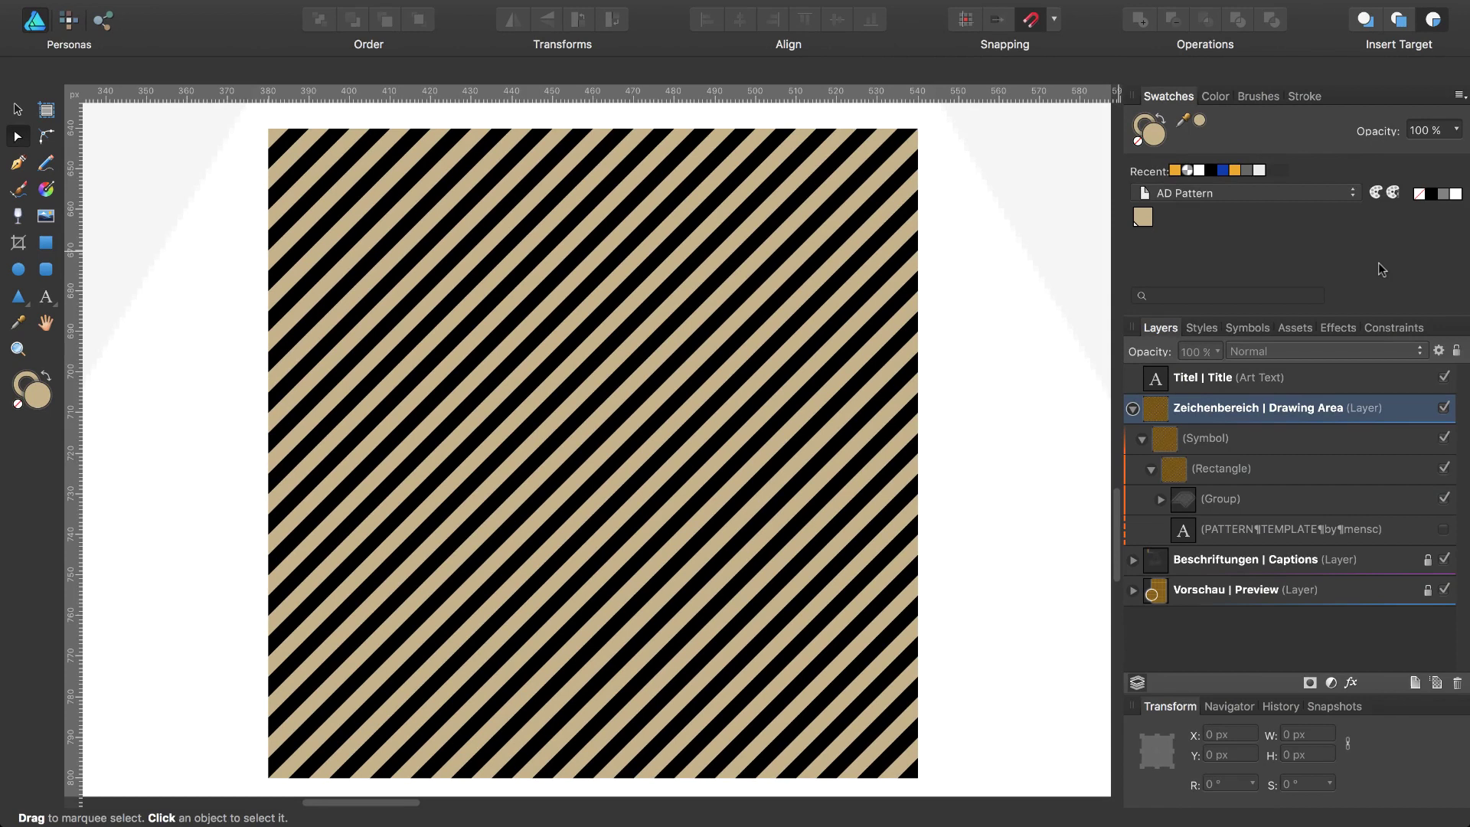
Draw an 80 × 160 px beige rectangle inside the tile's left half and duplicate it.
click(1235, 471)
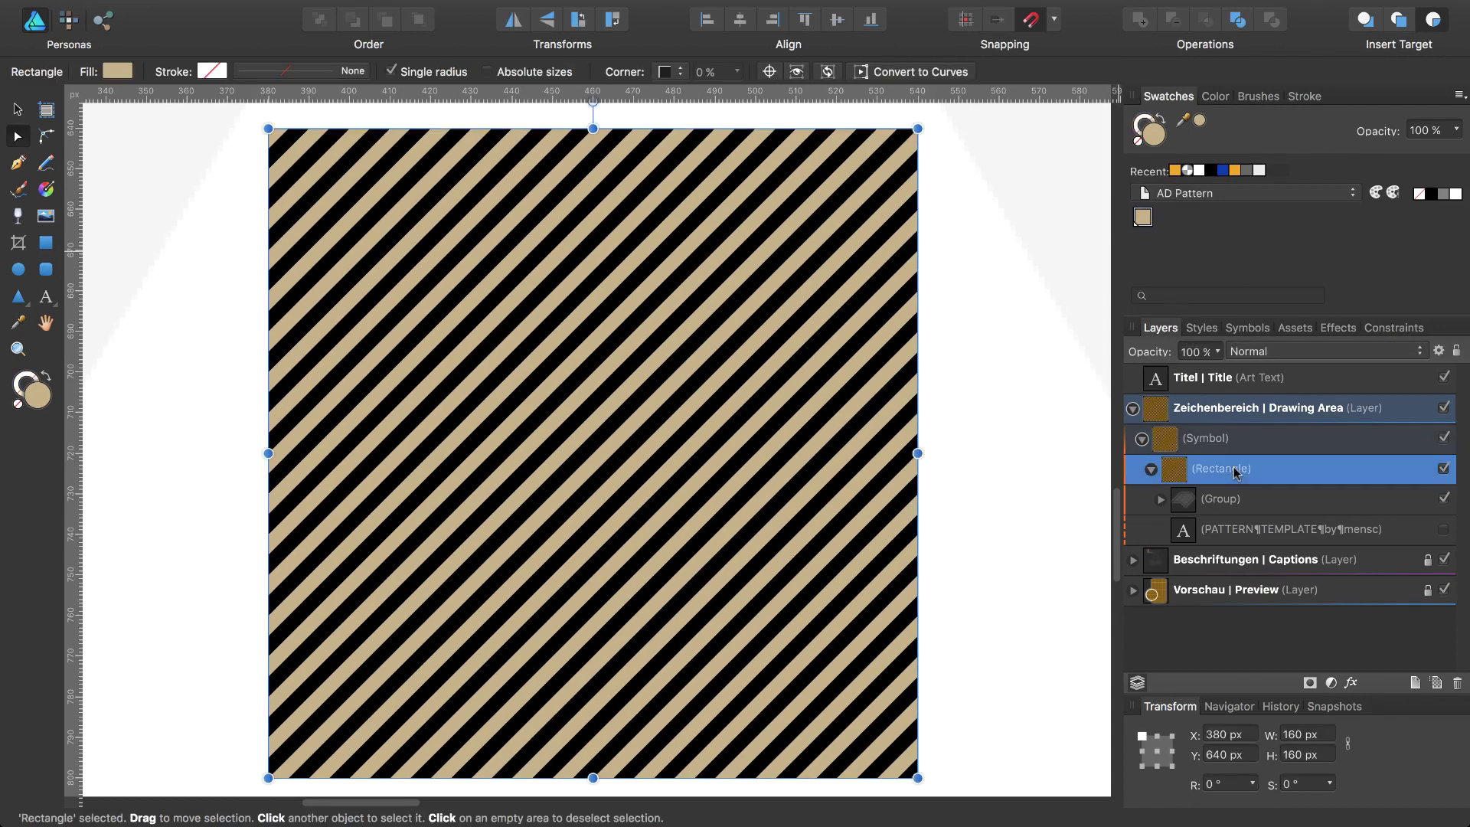
click(1433, 20)
key(m)
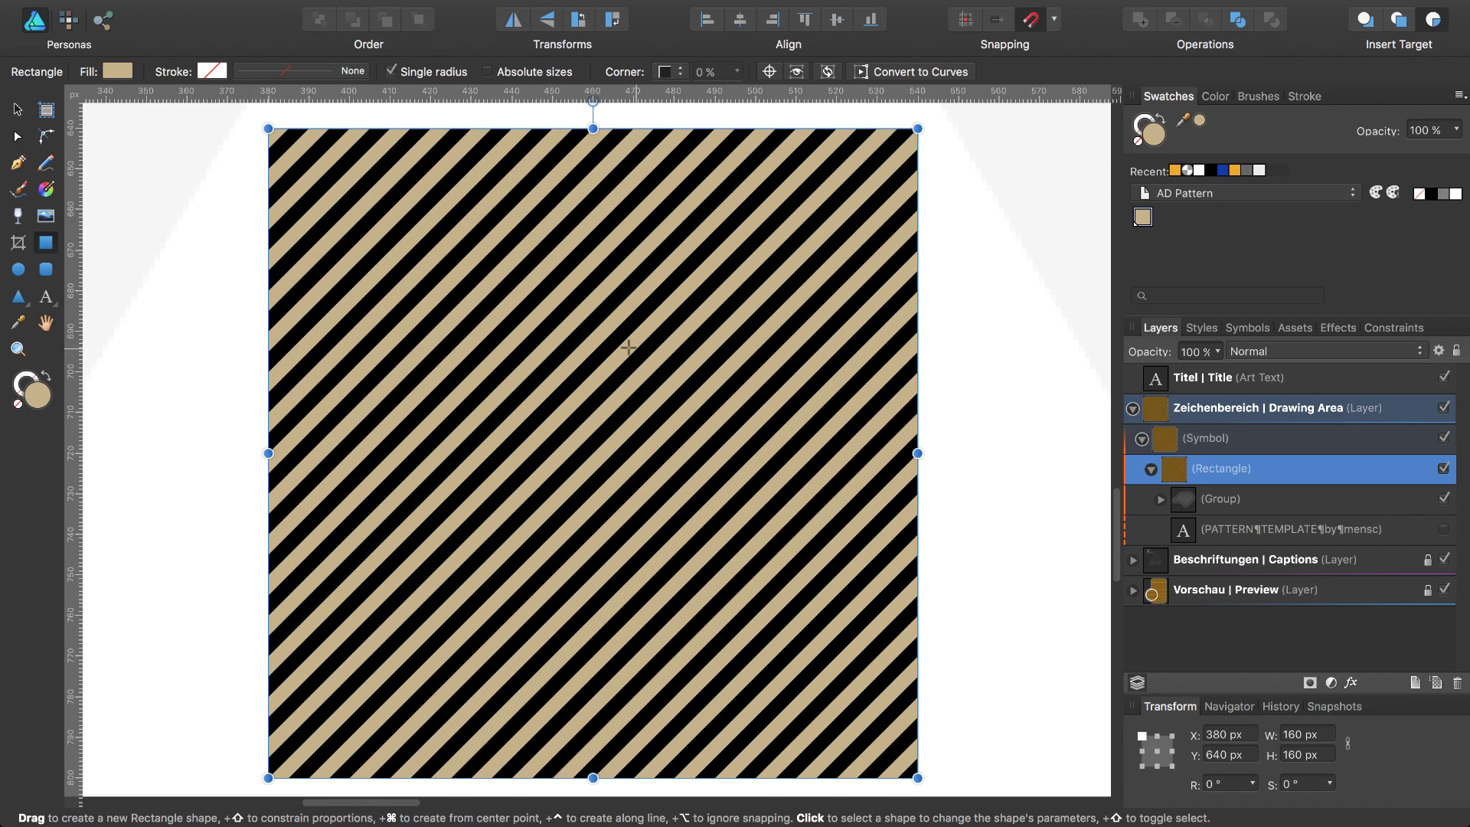
click(590, 432)
drag(590, 433, 268, 129)
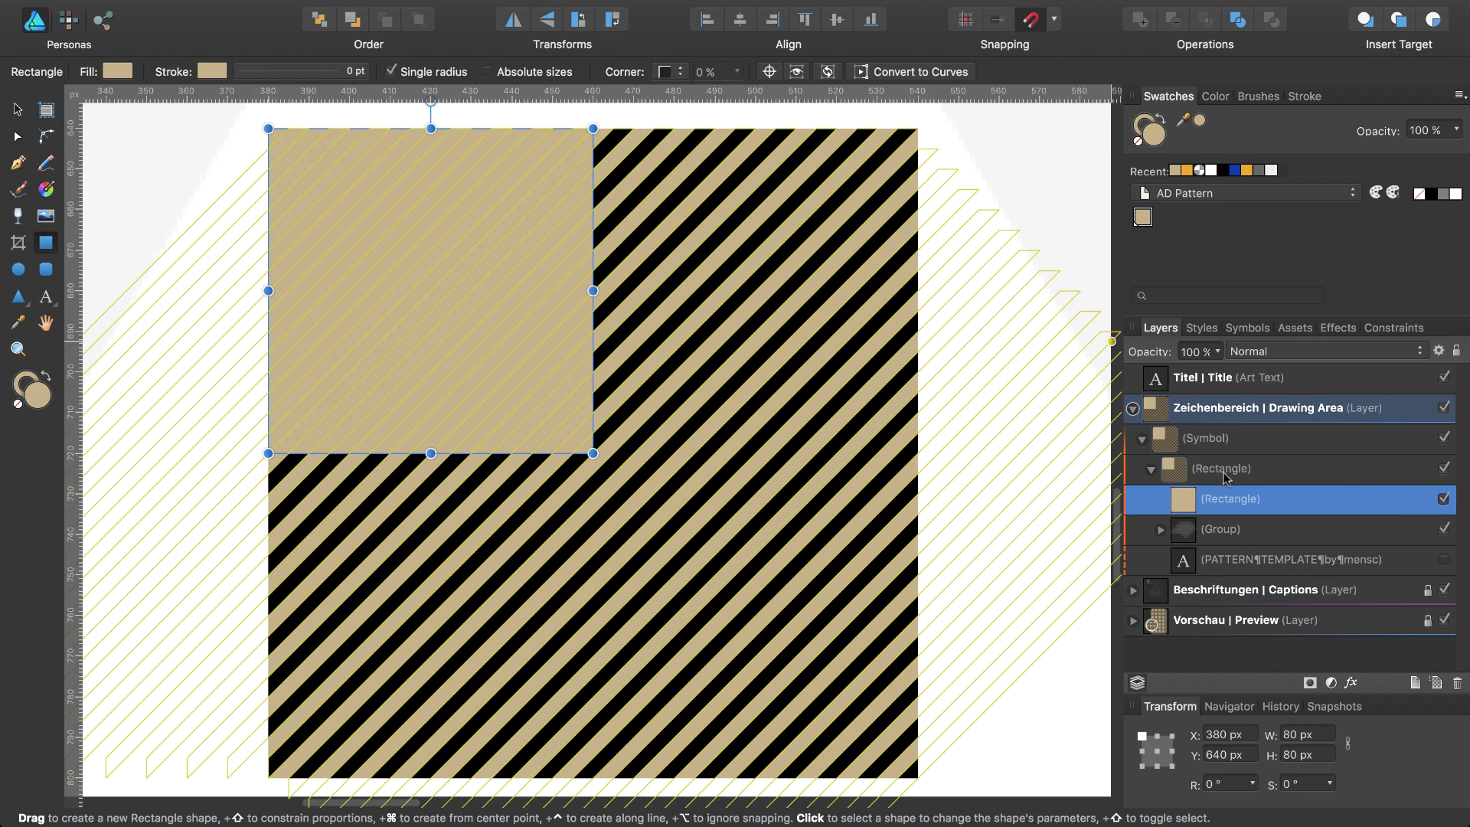
drag(431, 452, 427, 774)
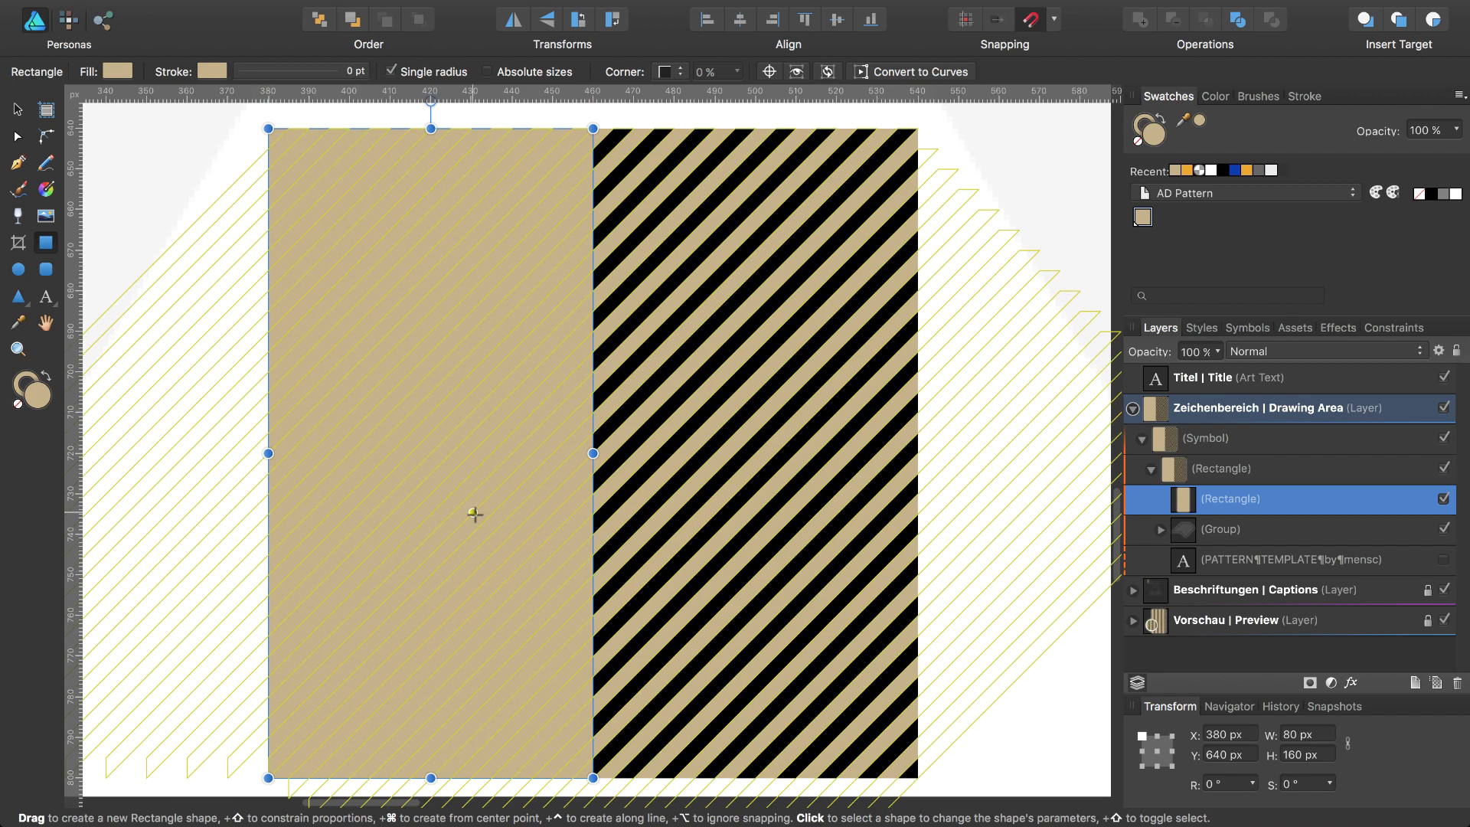
key(super+j)
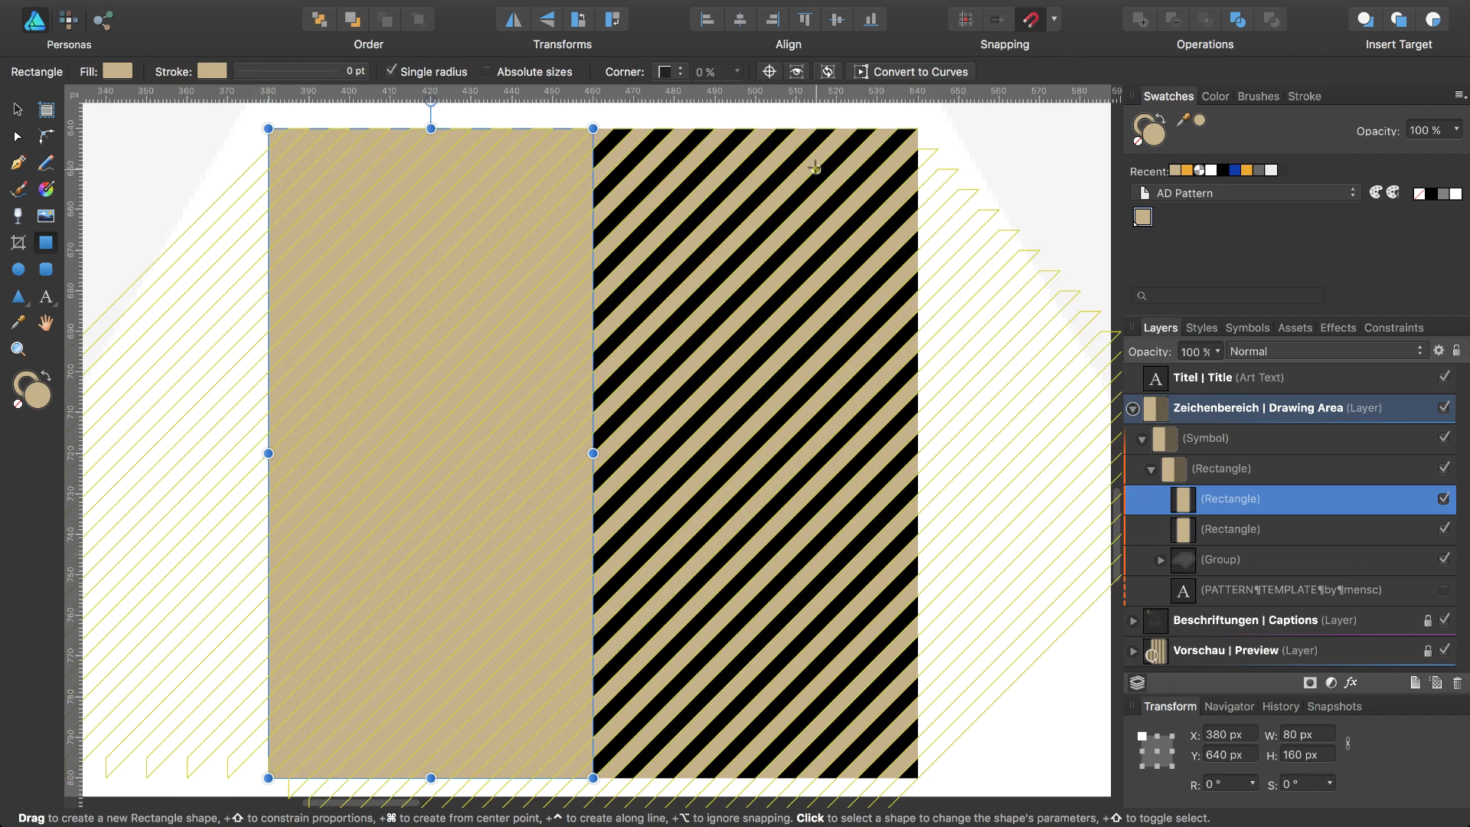
Rotate the duplicate rectangle 90° clockwise and move it across the tile's top half.
click(612, 21)
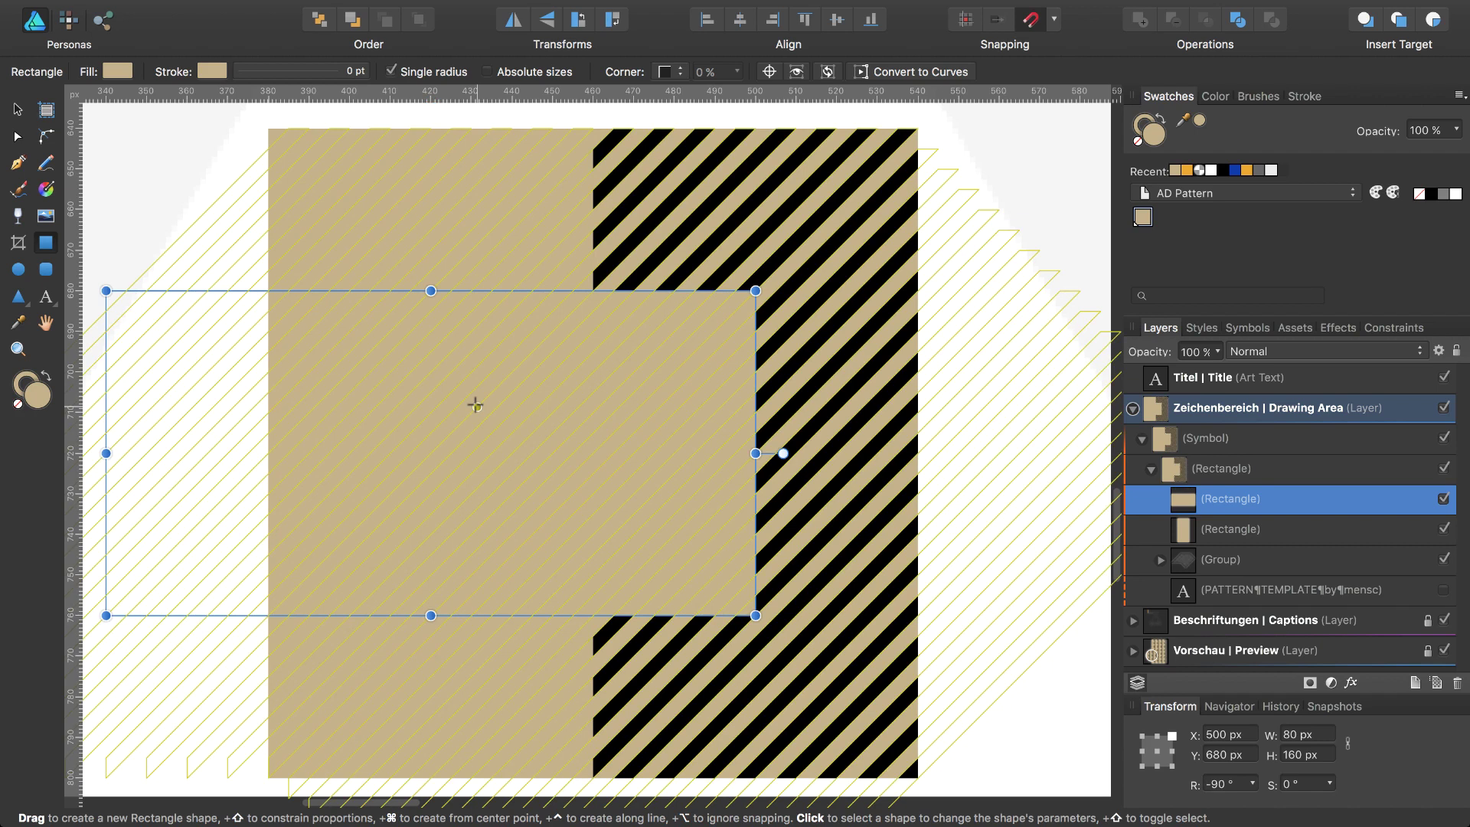
key(v)
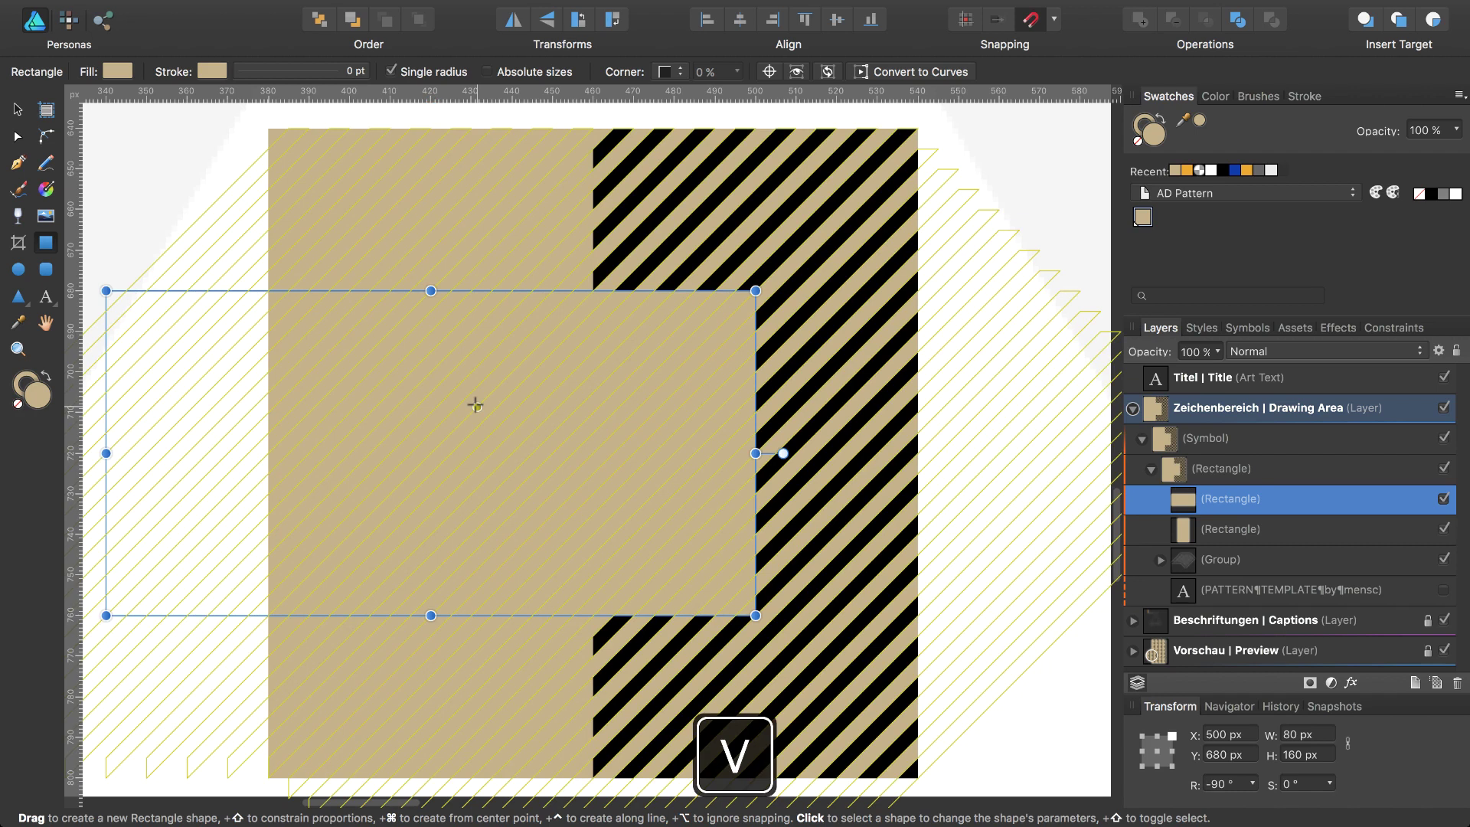
drag(453, 410, 608, 248)
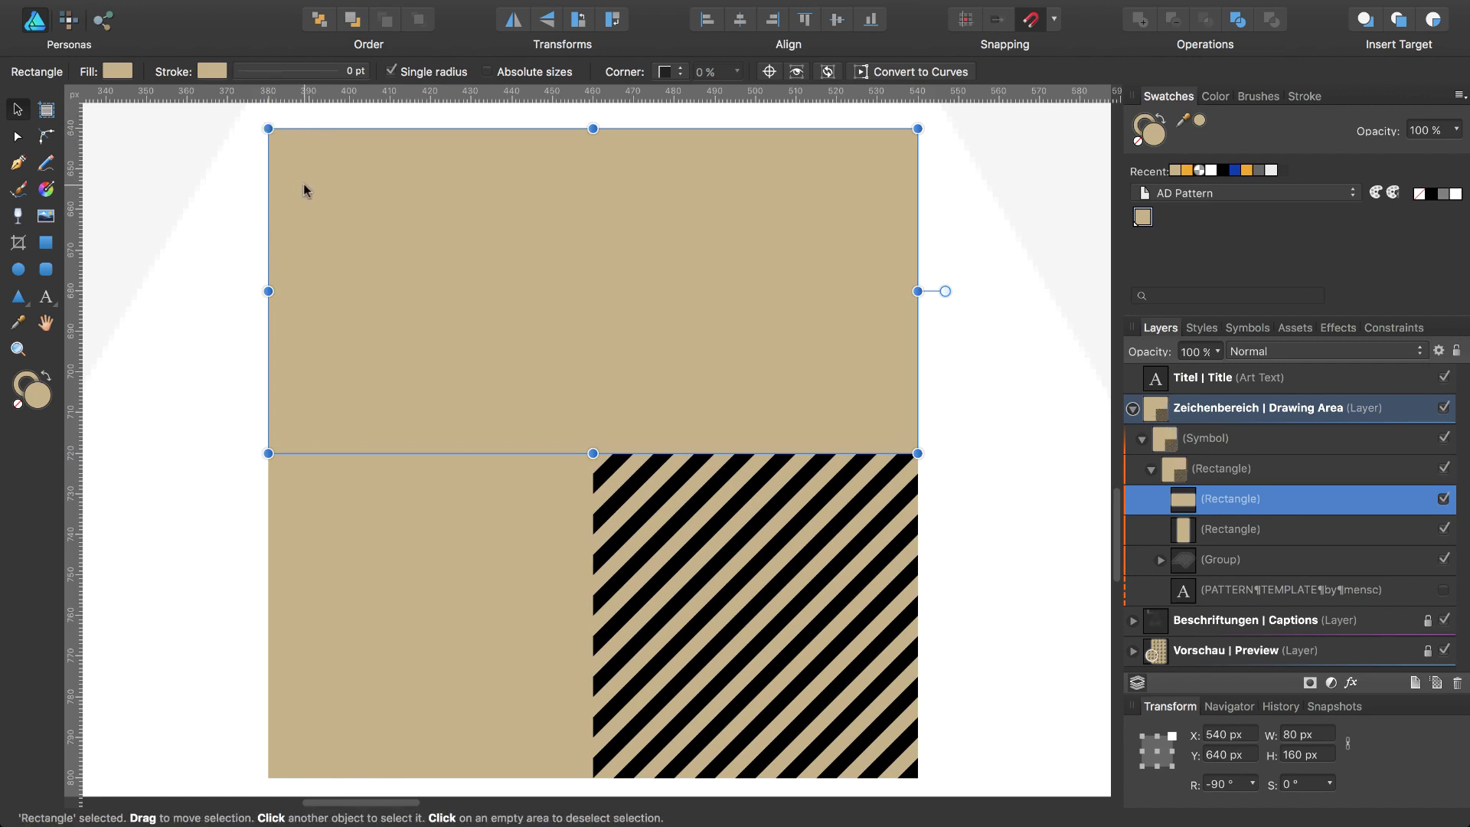
click(1192, 565)
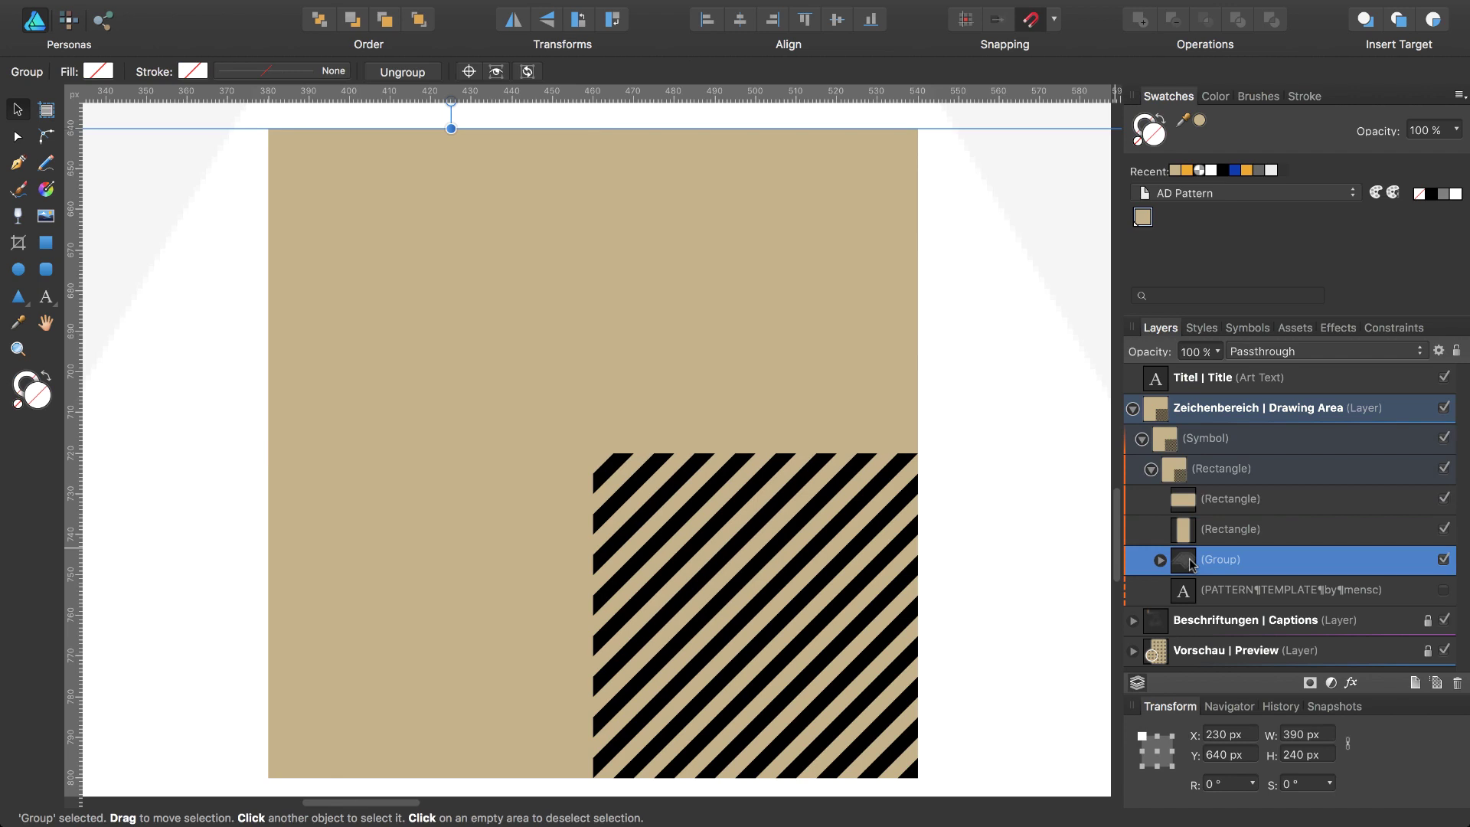
Duplicate the stripe group and nest one copy inside each beige rectangle.
key(super+j)
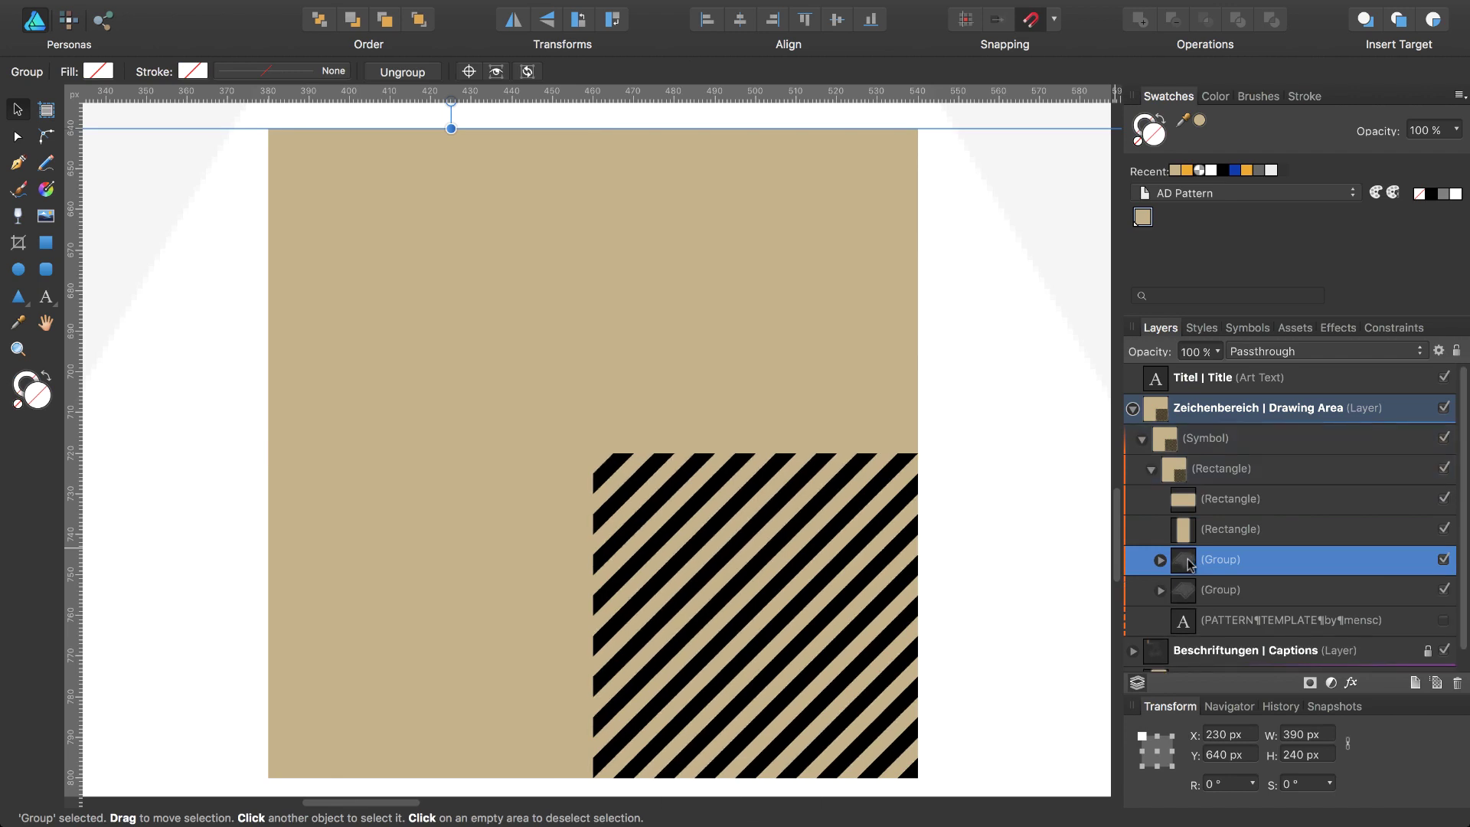
drag(1191, 565, 1218, 508)
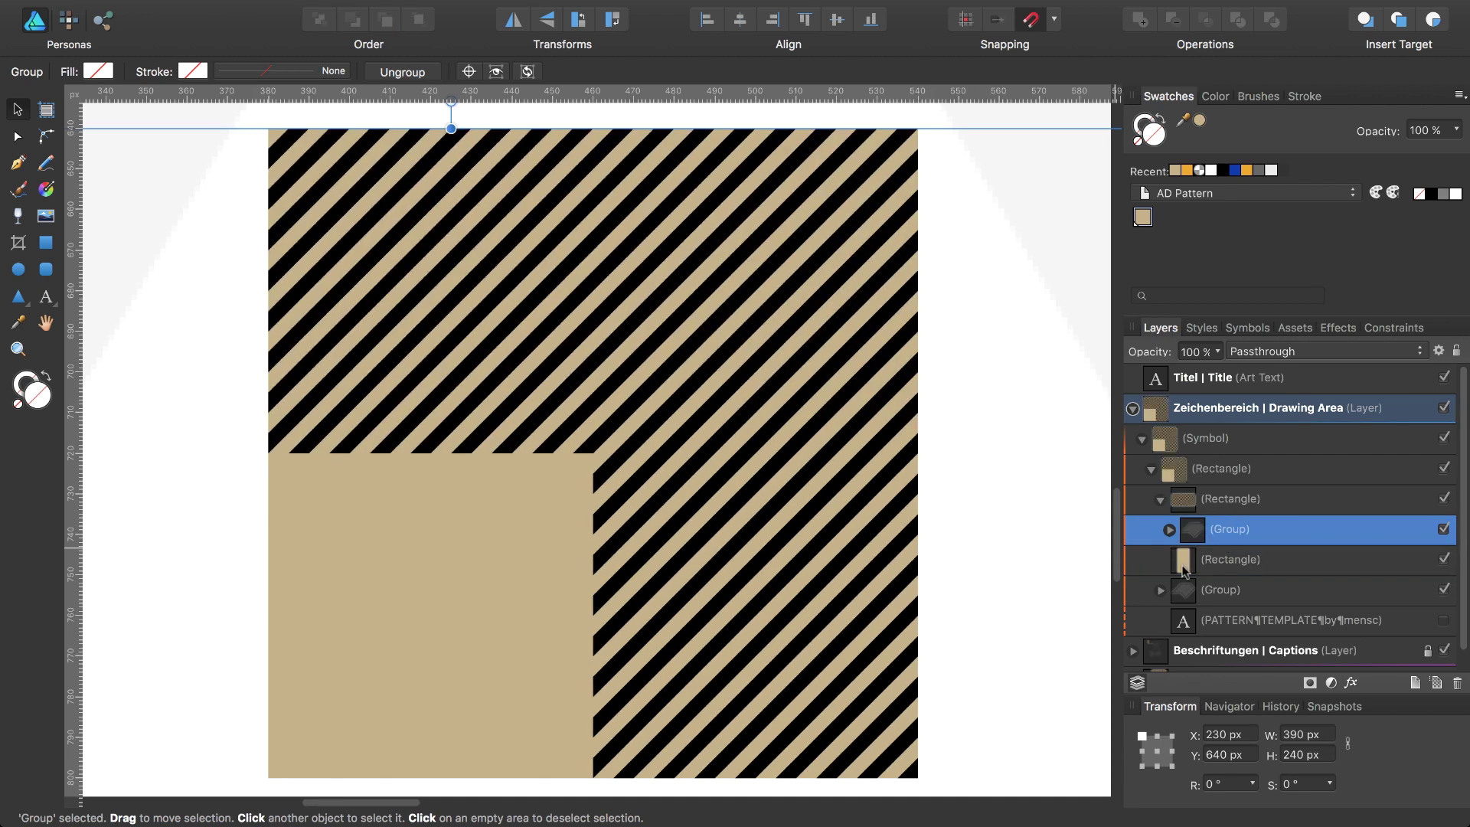
click(1184, 568)
click(1182, 594)
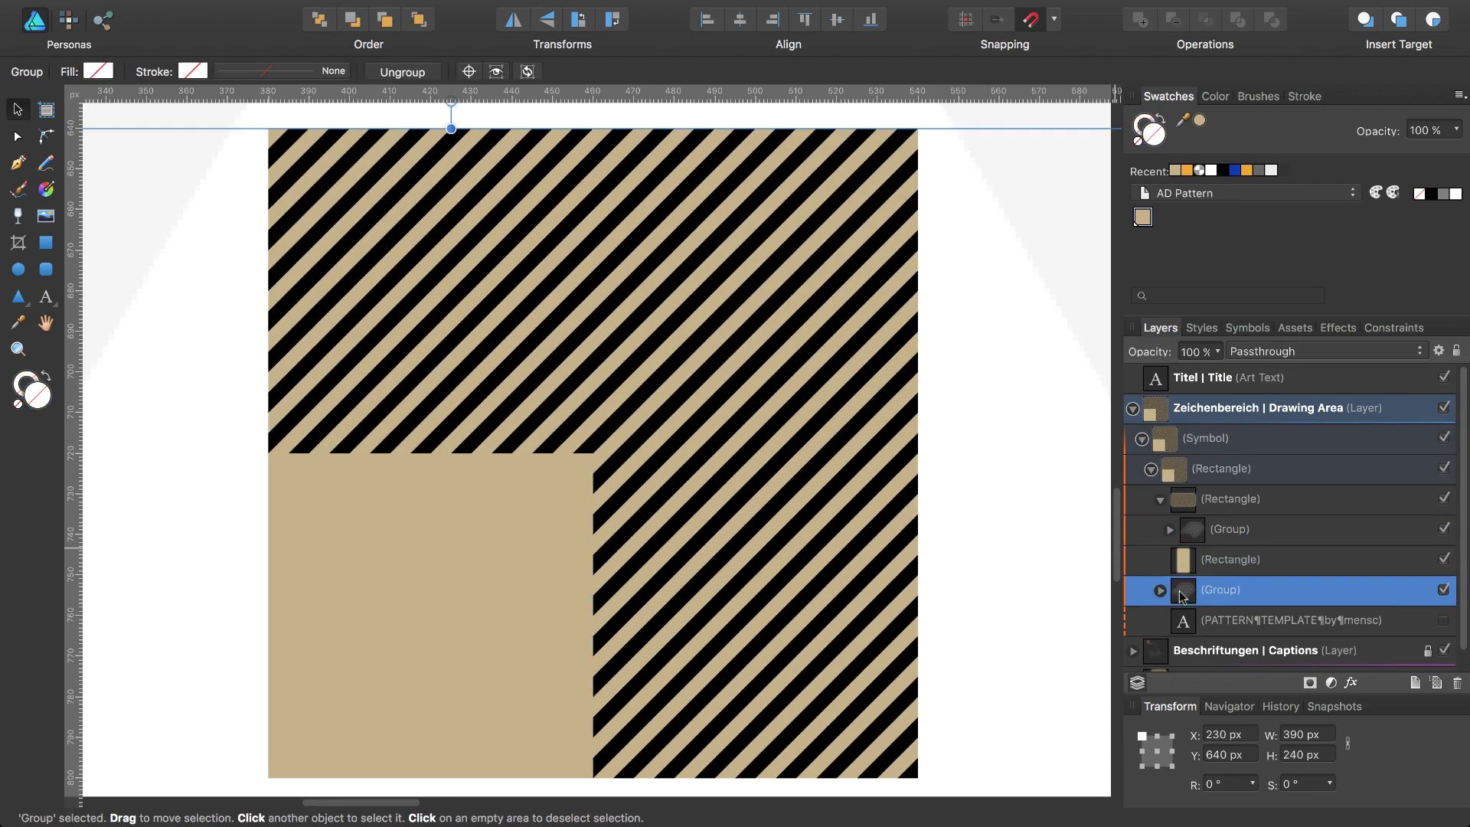
drag(1181, 596, 1200, 574)
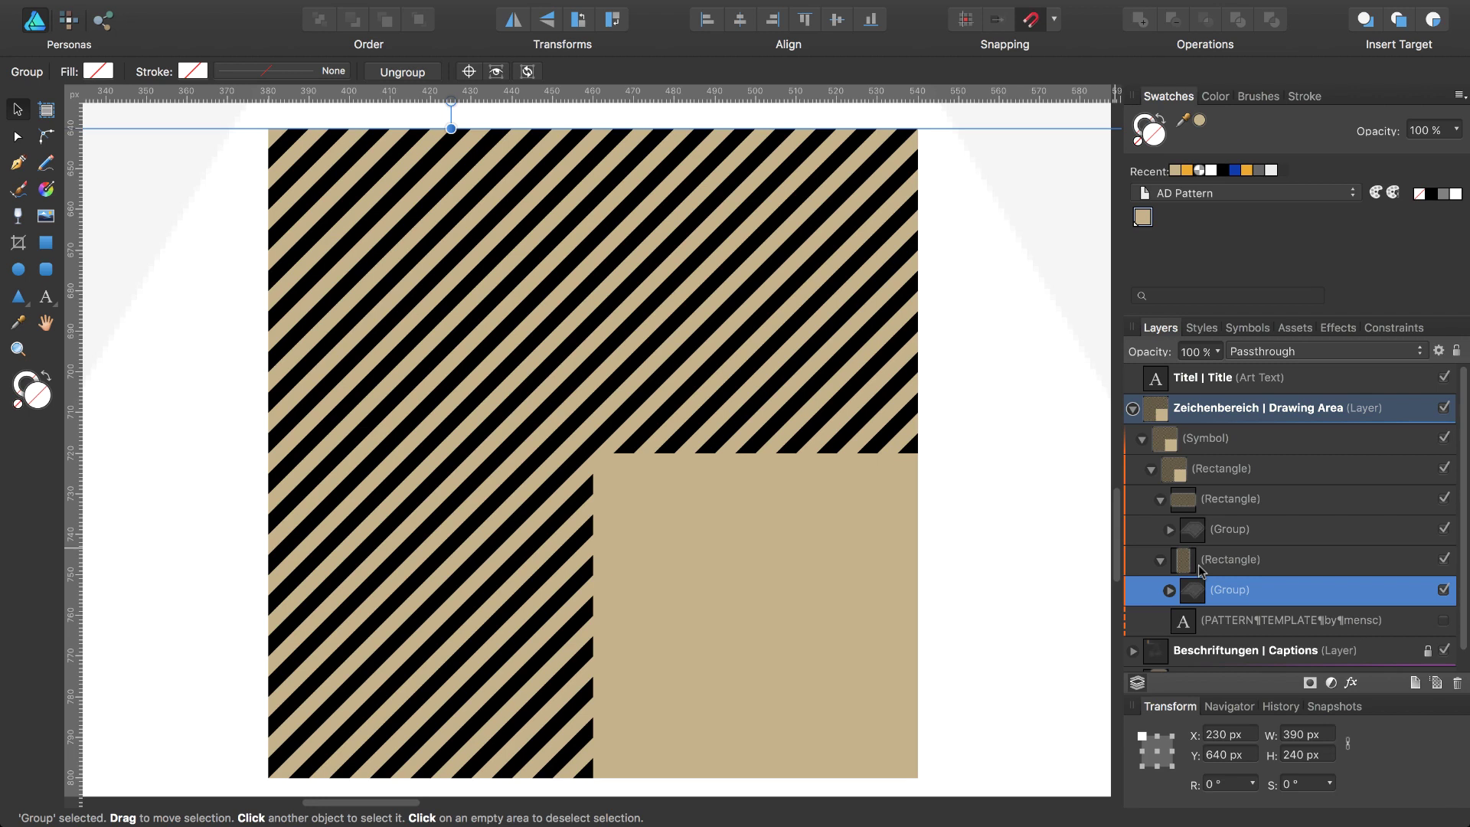
click(1211, 472)
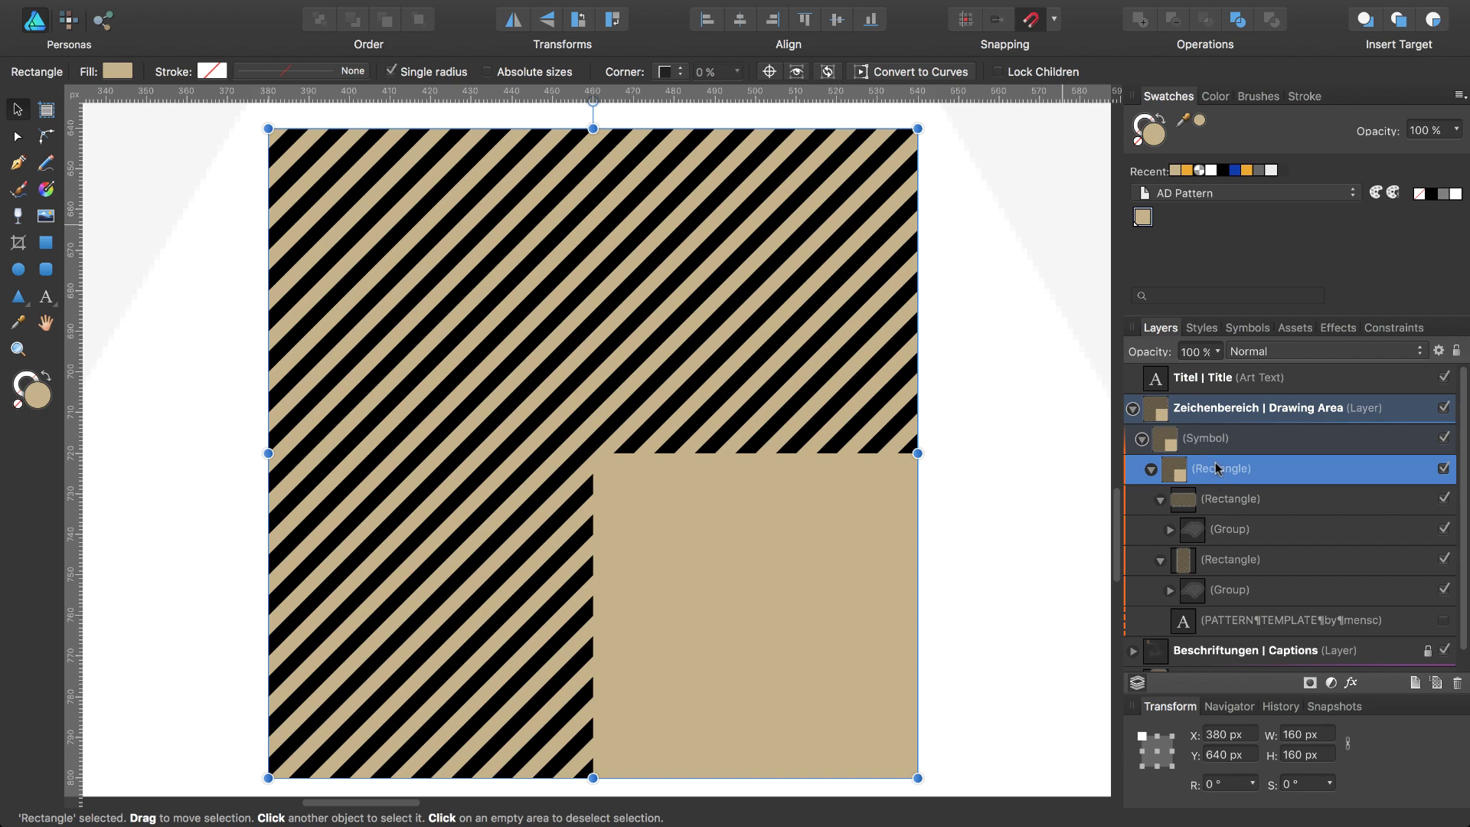
Draw a black, strokeless square inside the tile's top-left quarter using Insert Inside.
click(1433, 21)
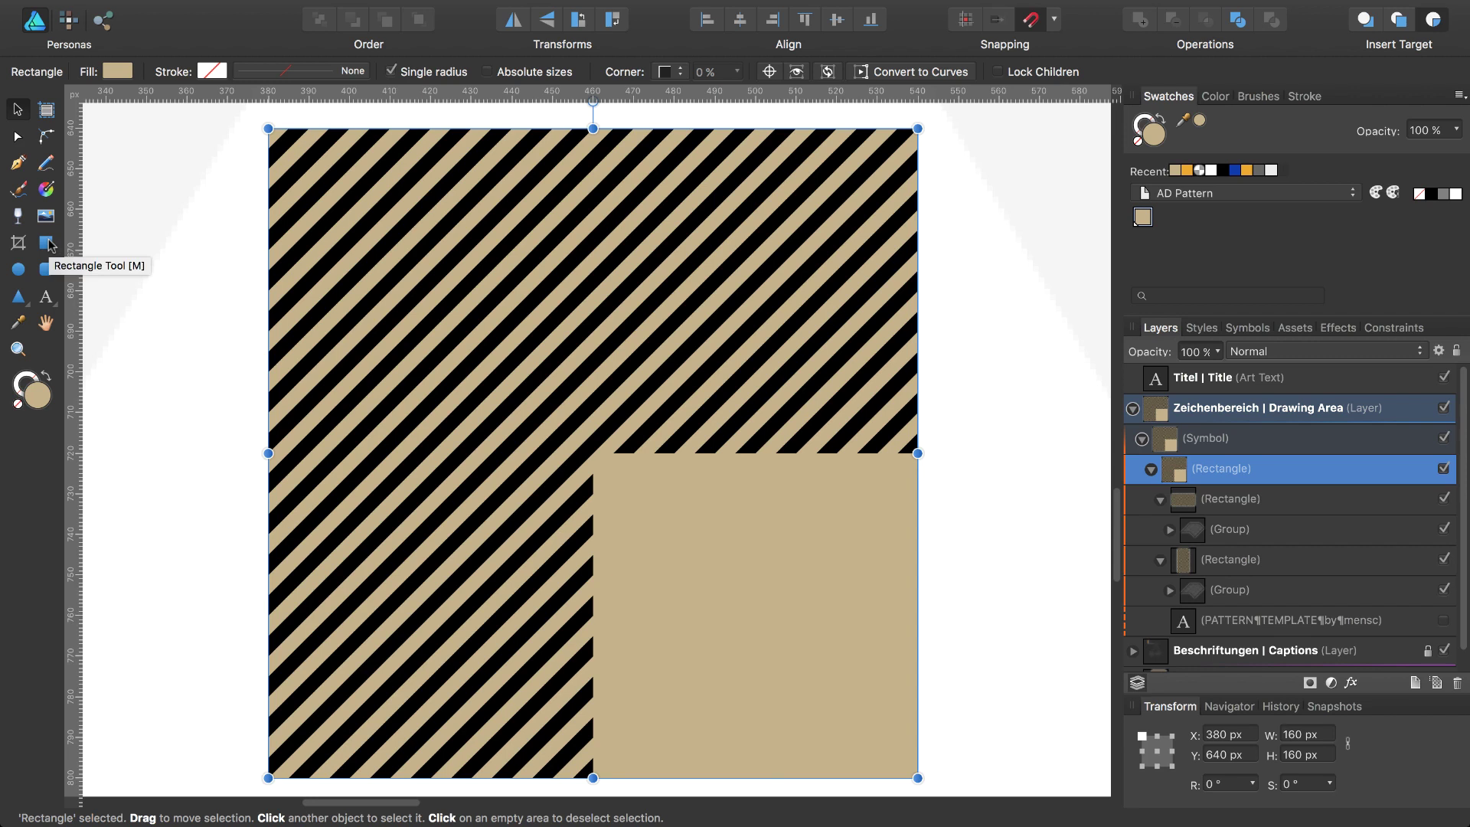
key(m)
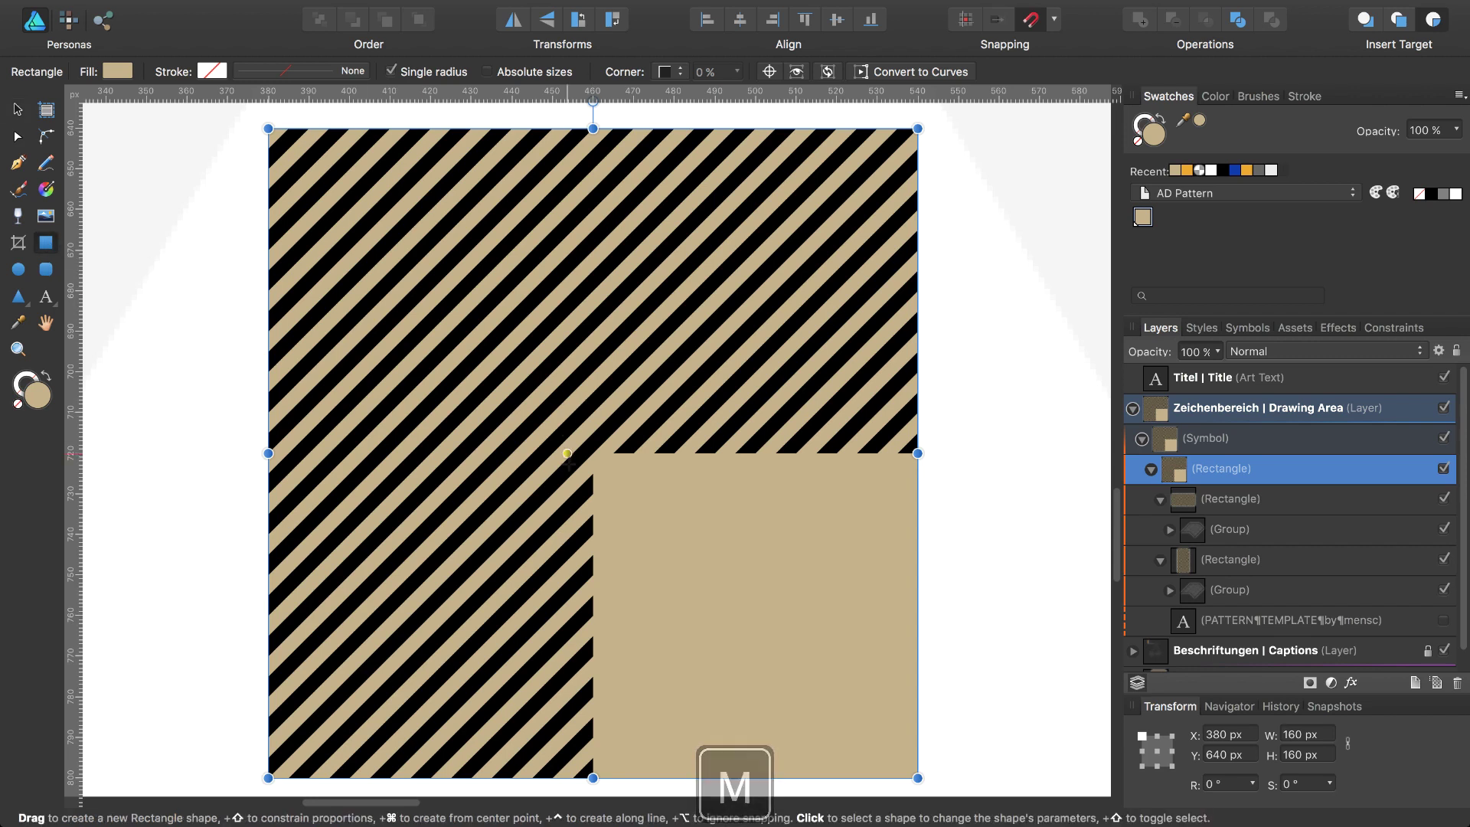
drag(592, 454, 268, 129)
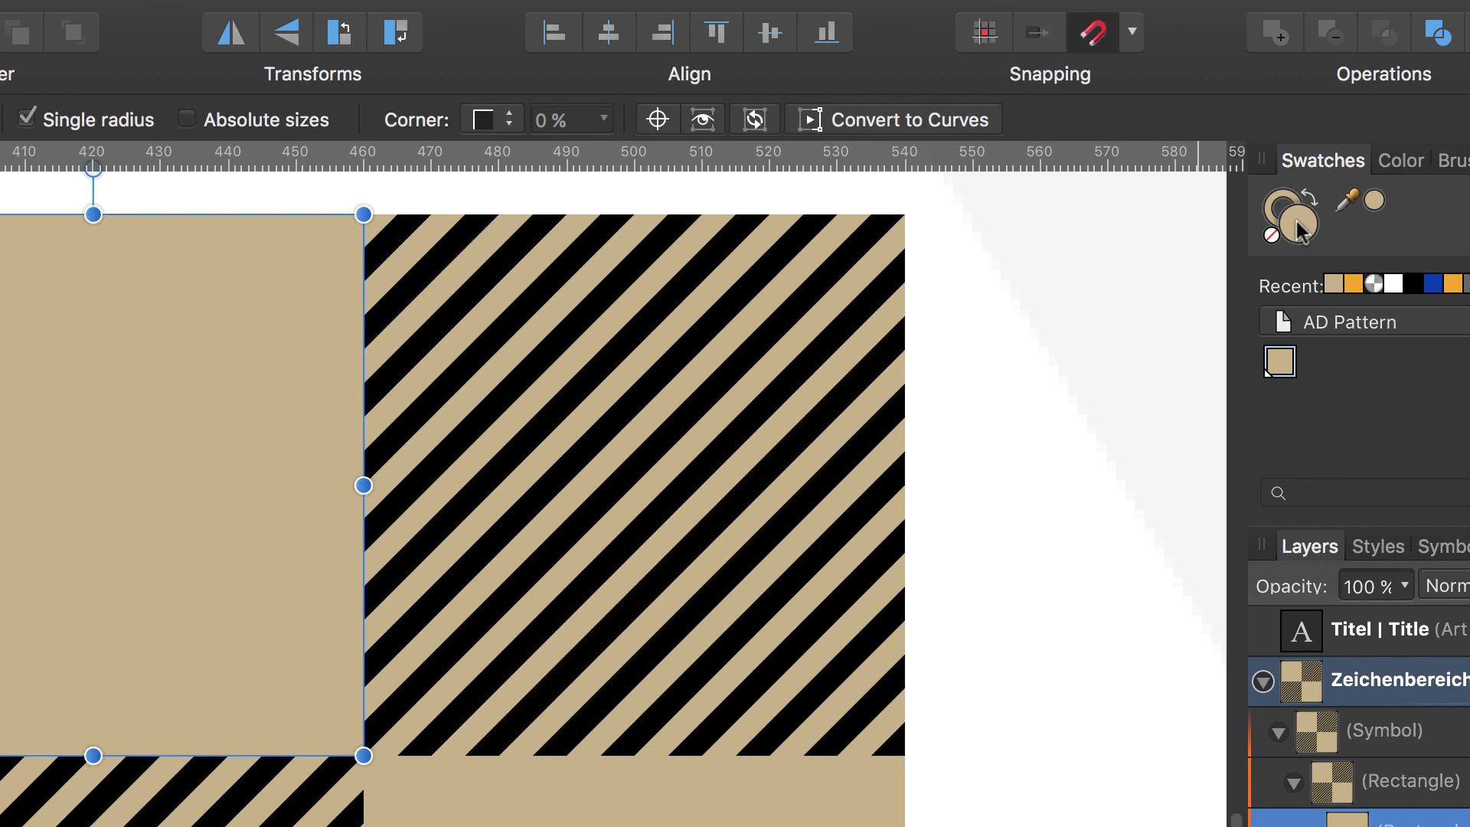
click(1415, 284)
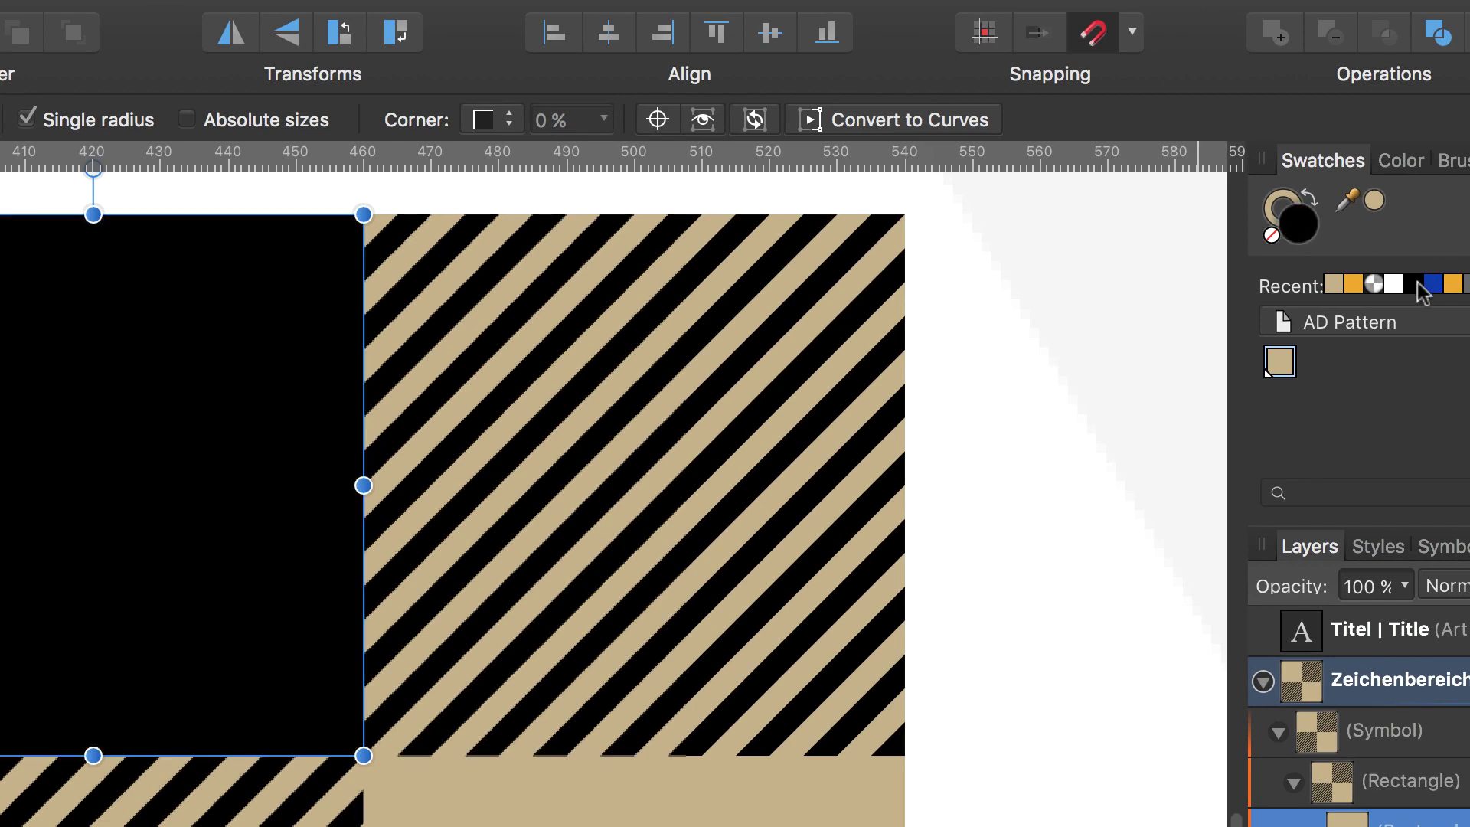
click(1281, 205)
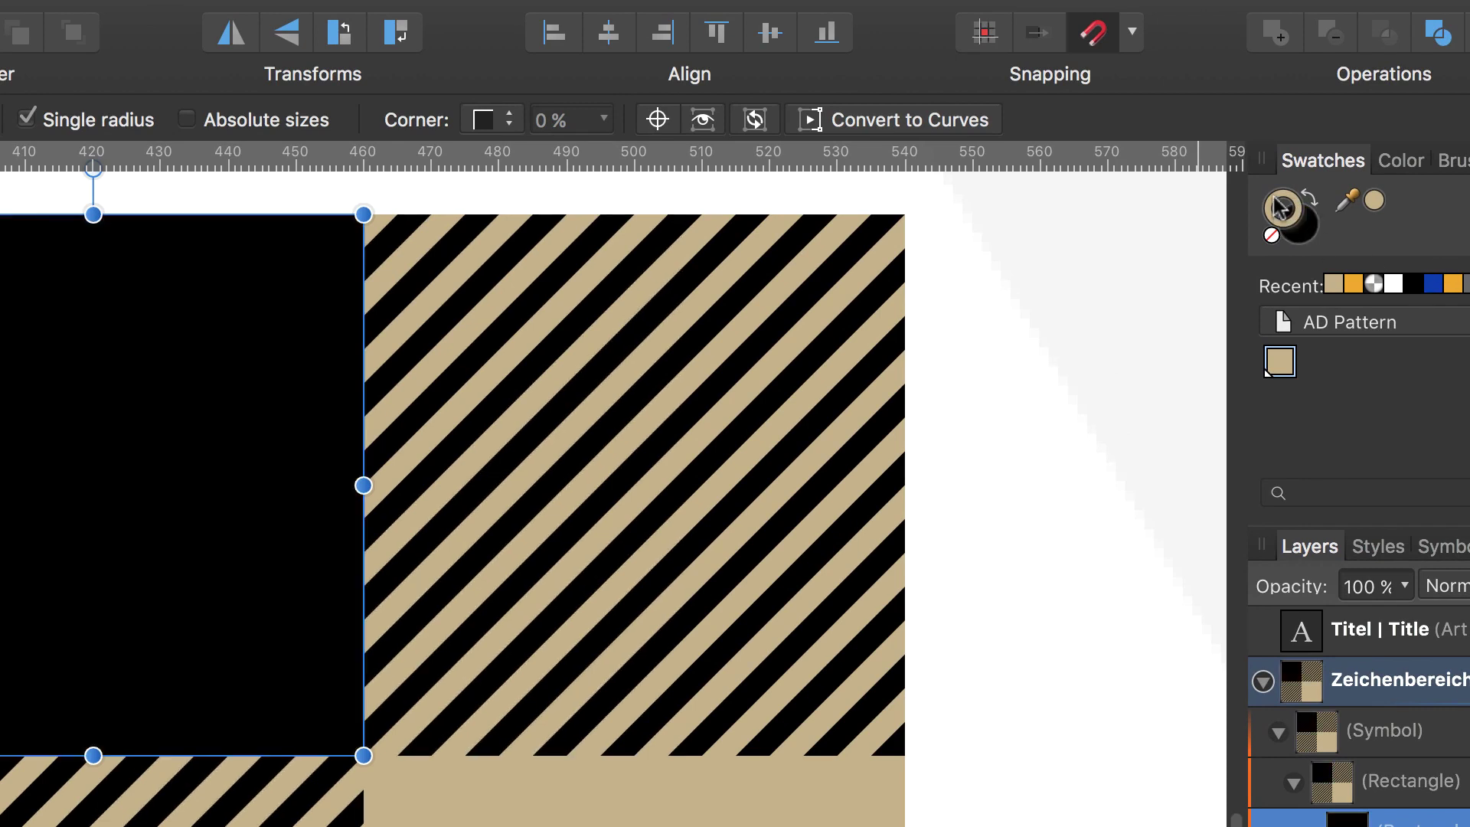
click(1271, 236)
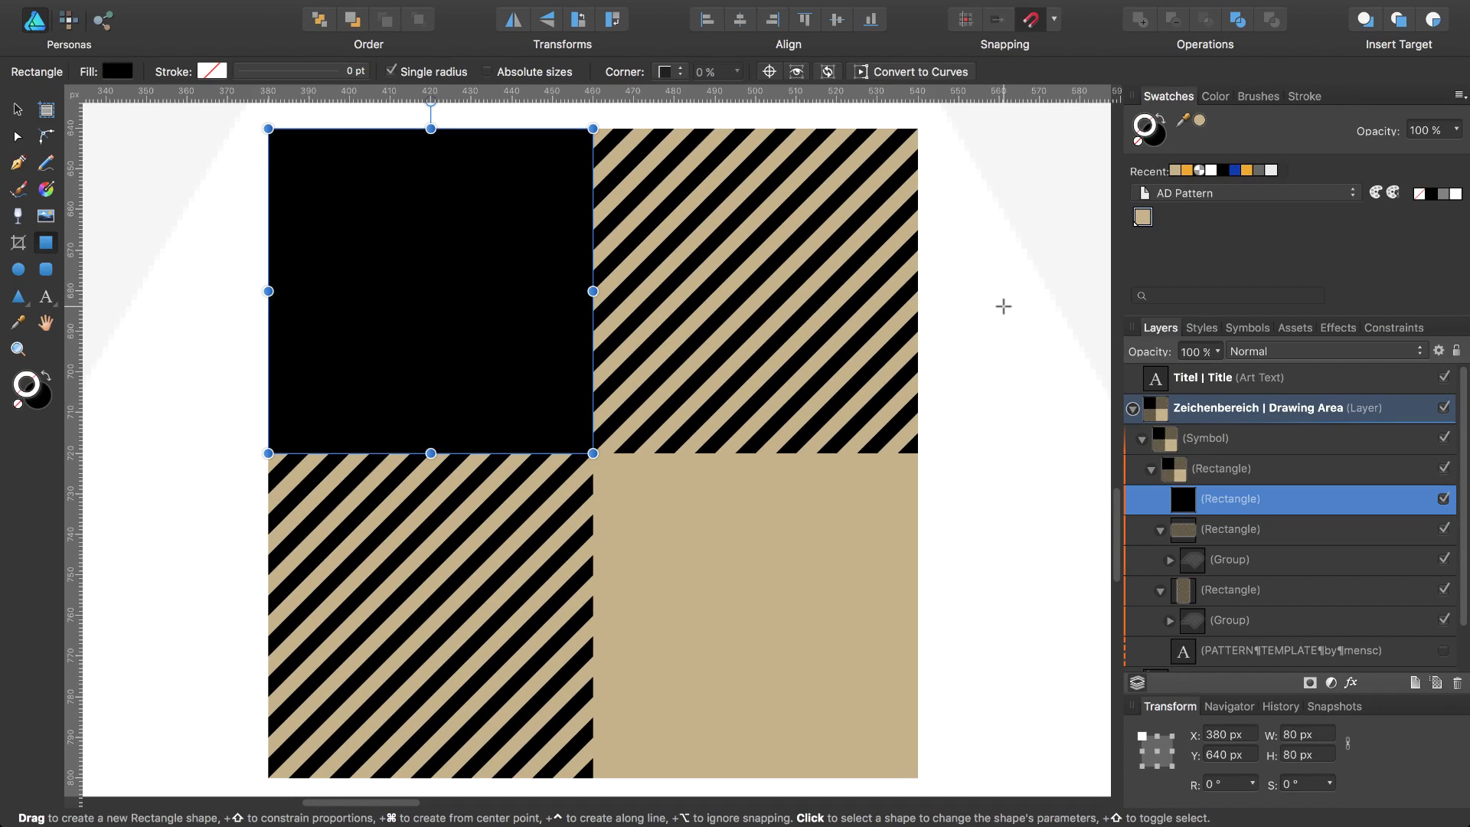
Deselect, hide the interface and fit the page to show the repeating gingham preview.
key(super+0)
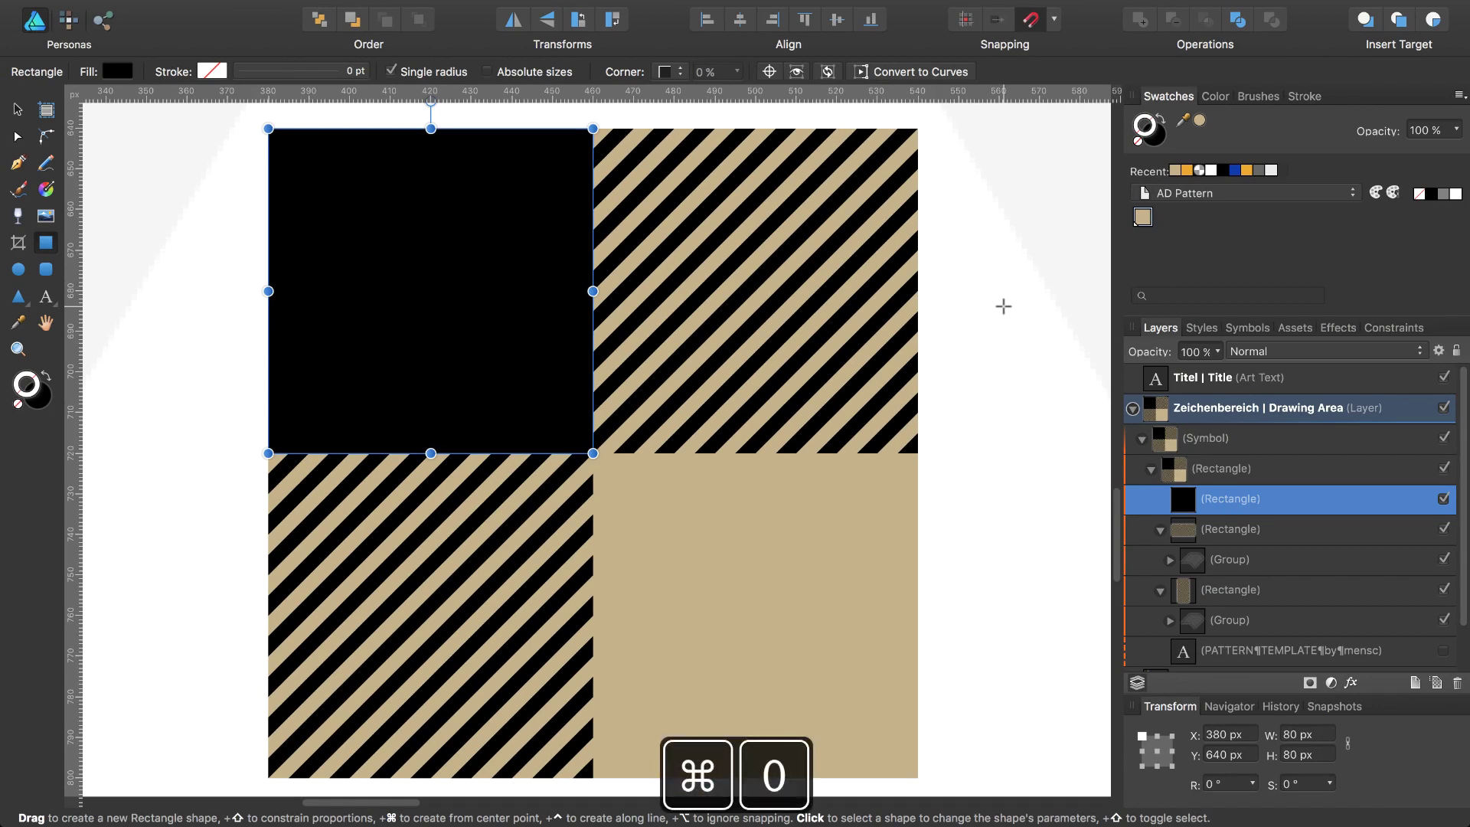
key(Escape)
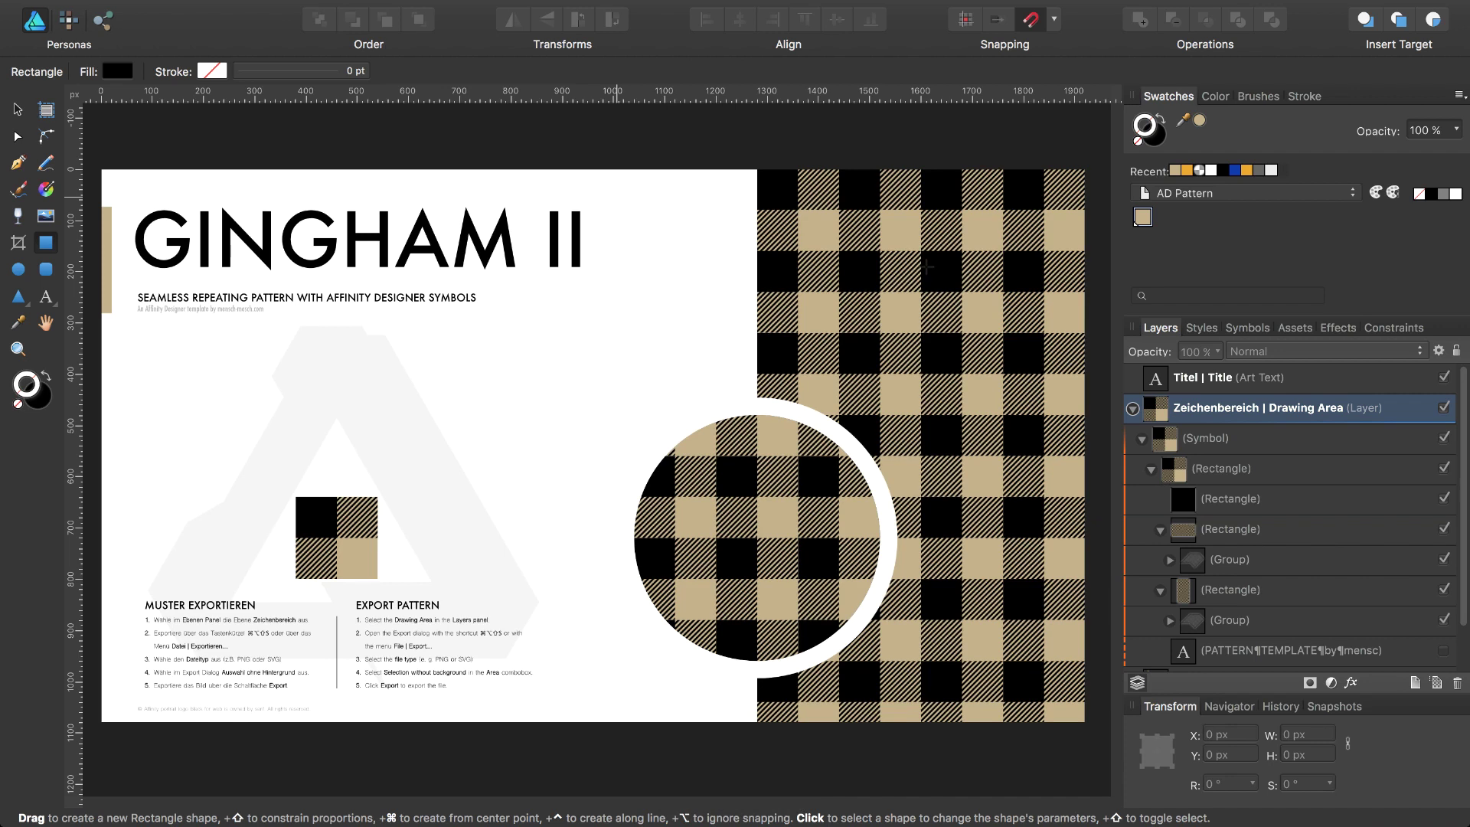
key(Tab)
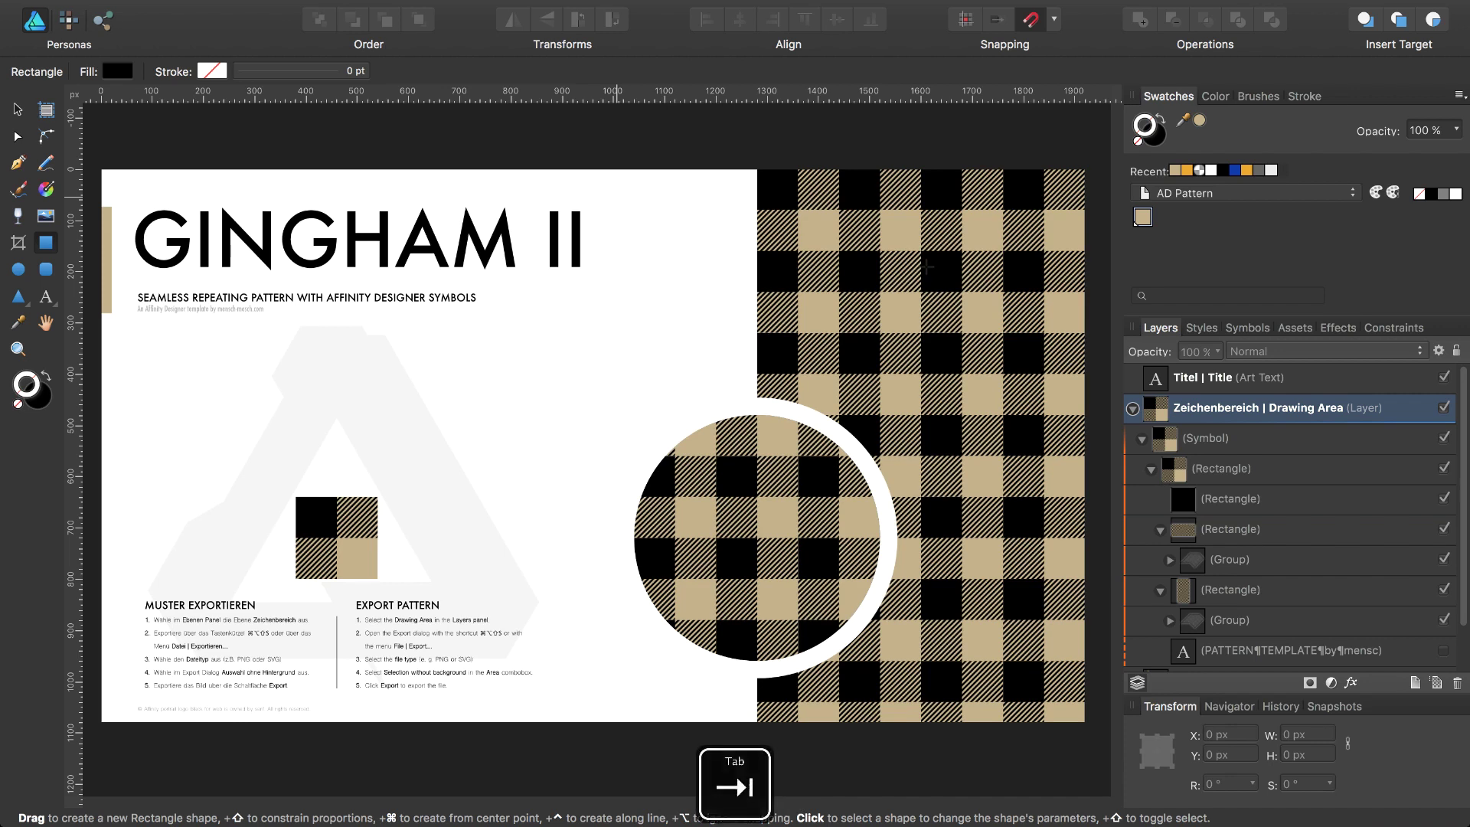
key(super+0)
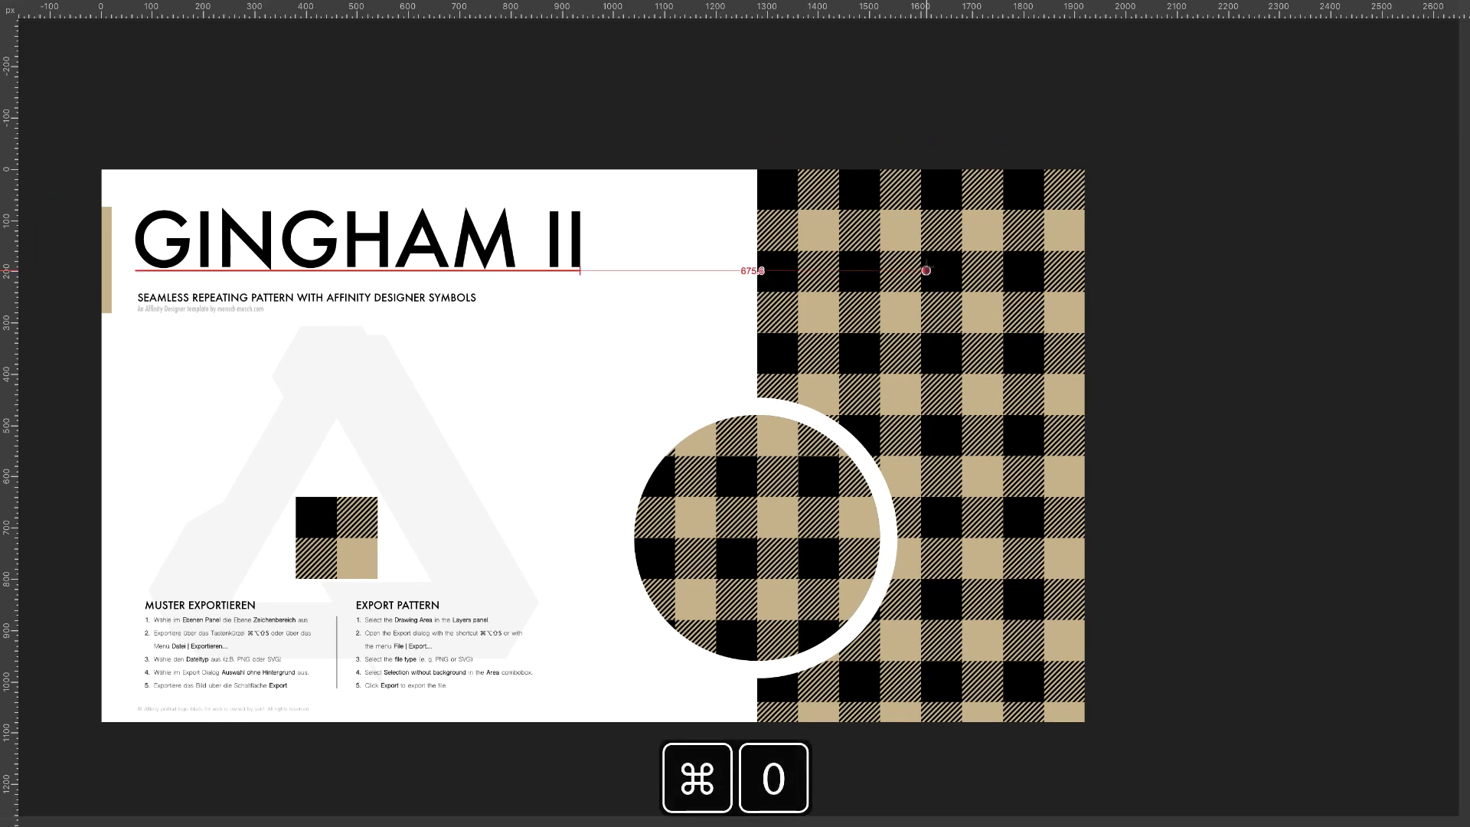